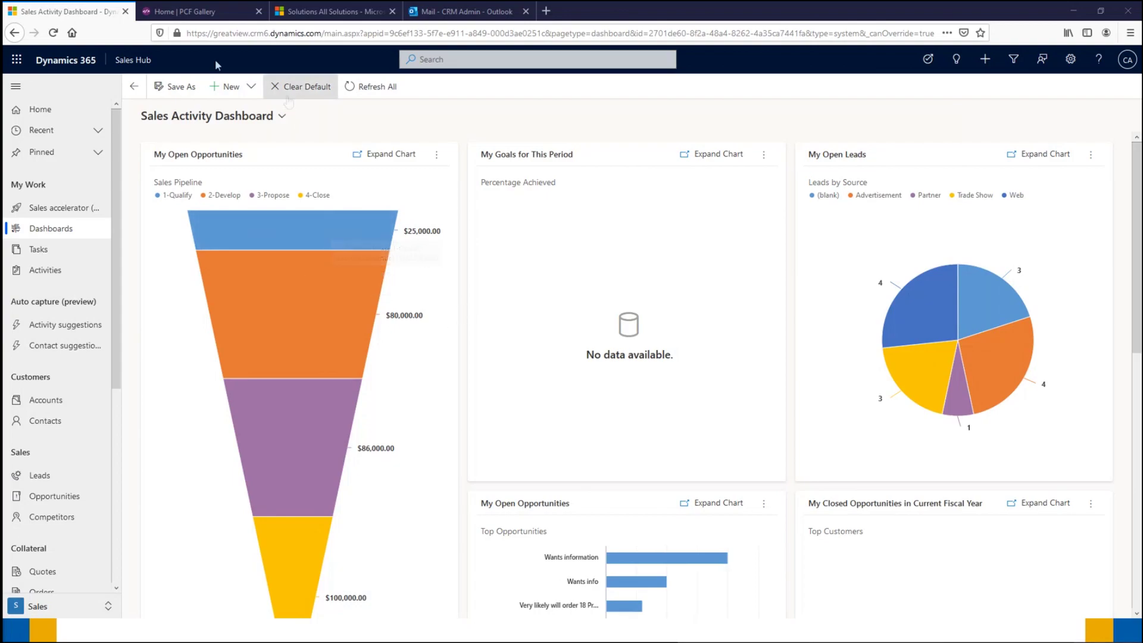
Step: Switch from the Sales Activity Dashboard to the 'Home | PCF Gallery' browser tab
click(202, 19)
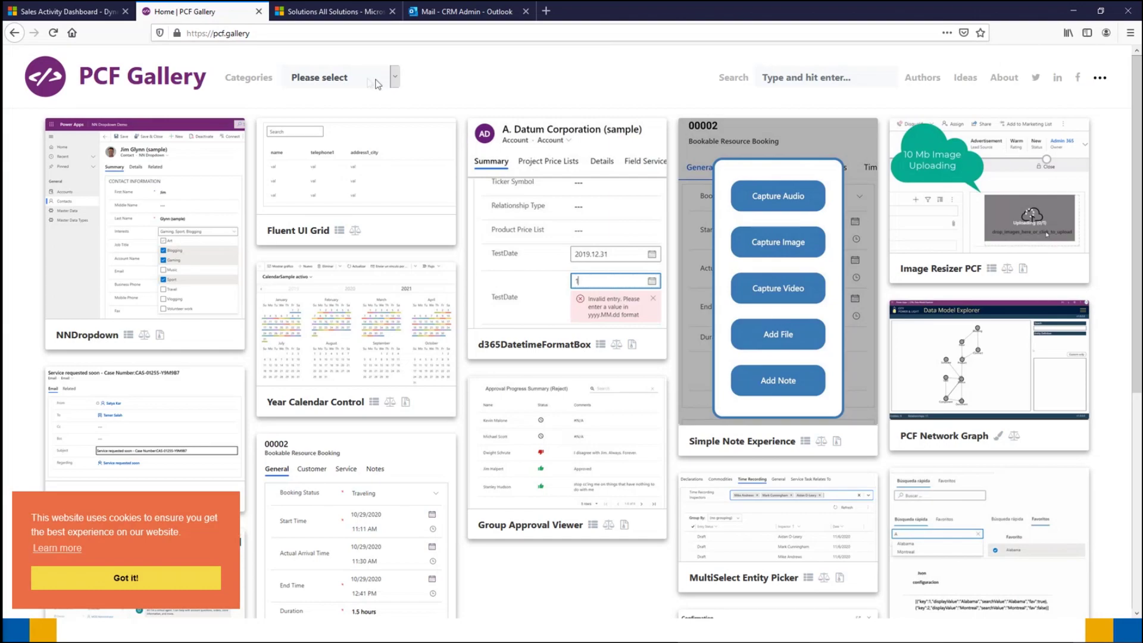
click(398, 80)
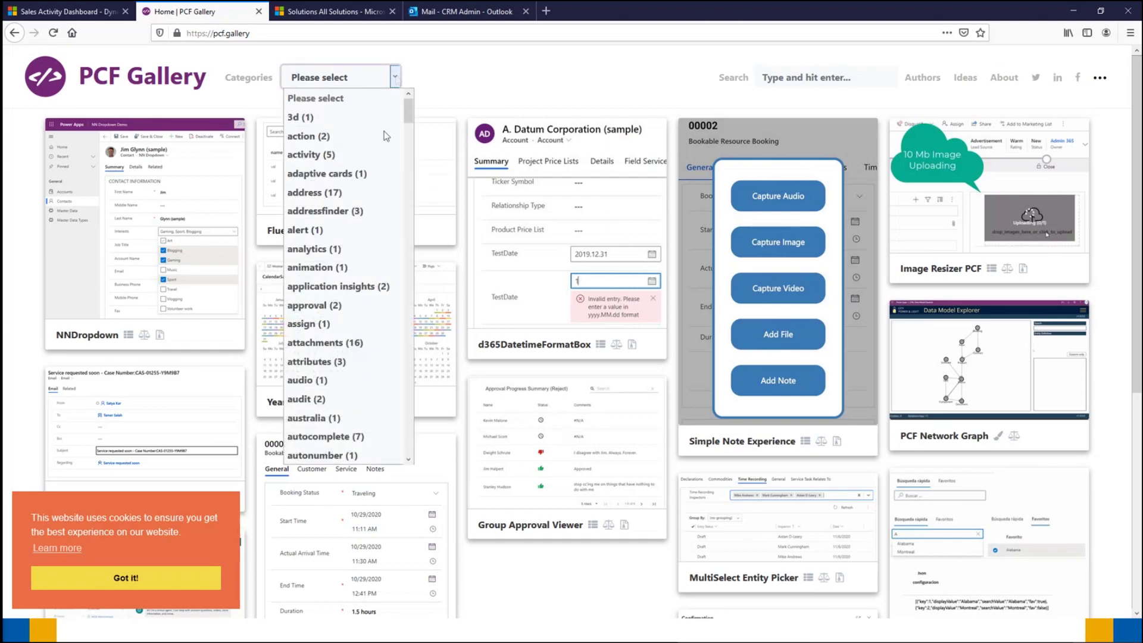
scroll(373, 138, down, 10)
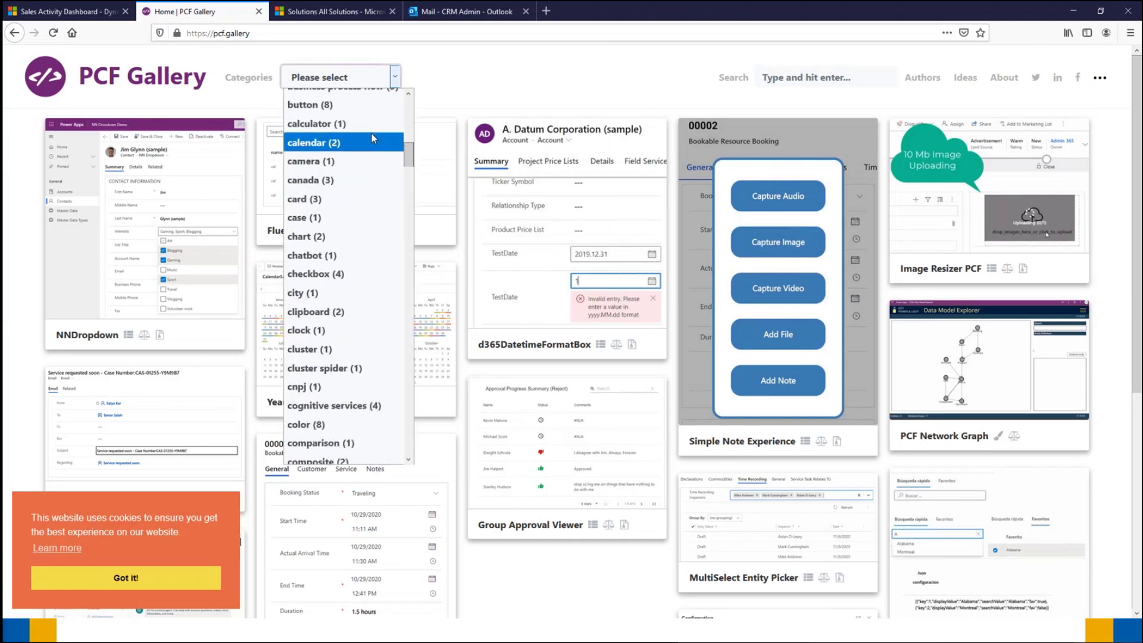
scroll(372, 146, down, 2)
scroll(370, 146, down, 12)
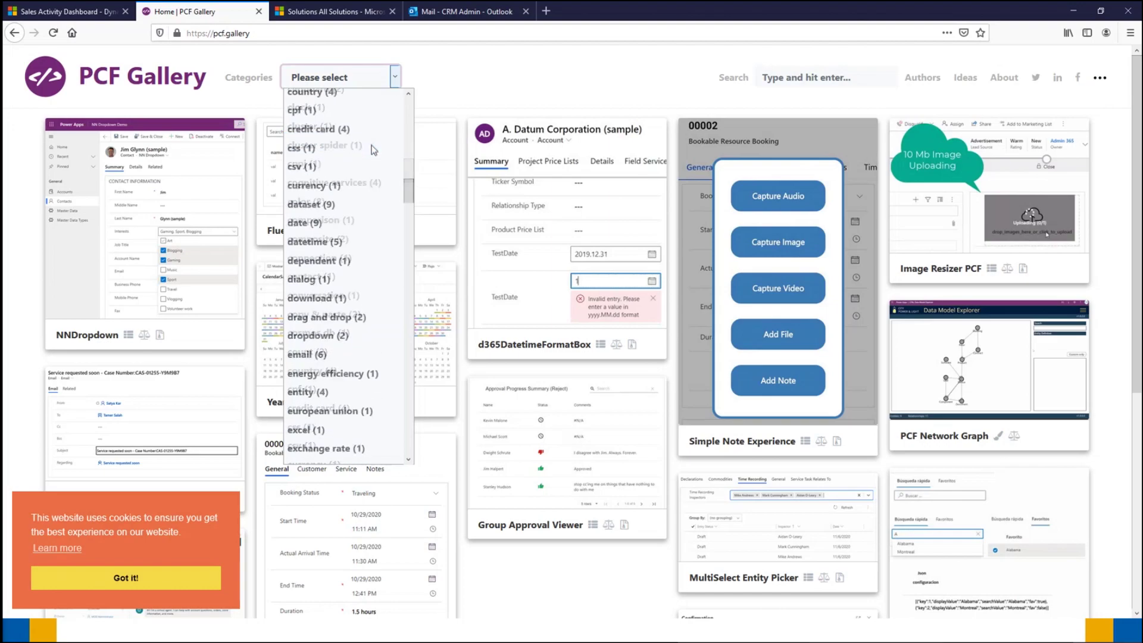
click(520, 72)
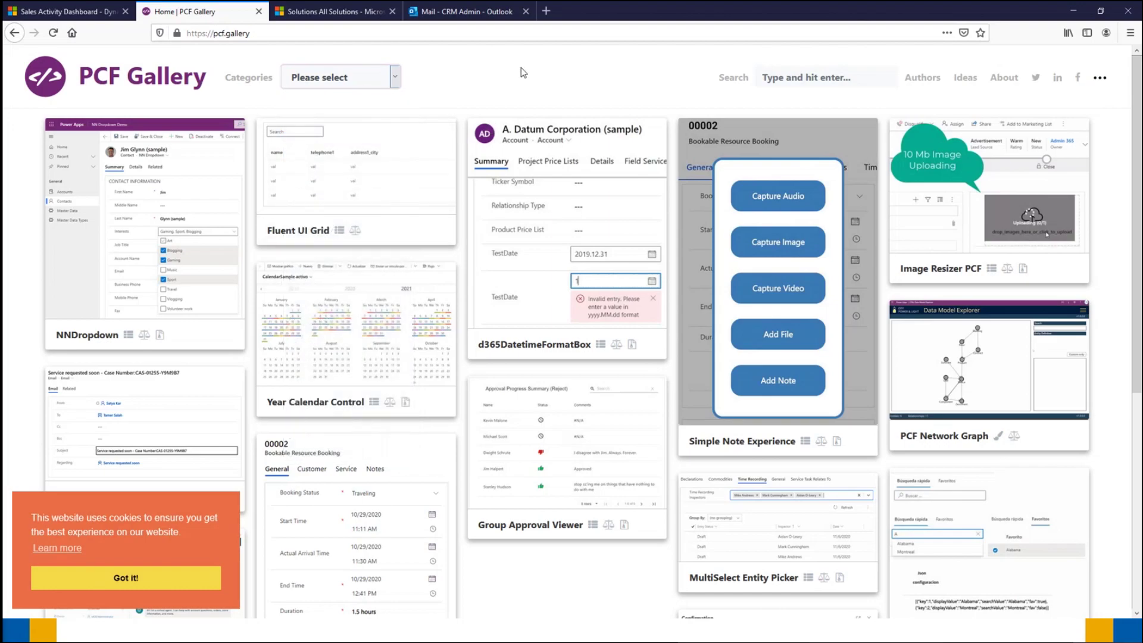
Step: Search the gallery for 'address', scroll through the matching controls, then close the results
click(796, 76)
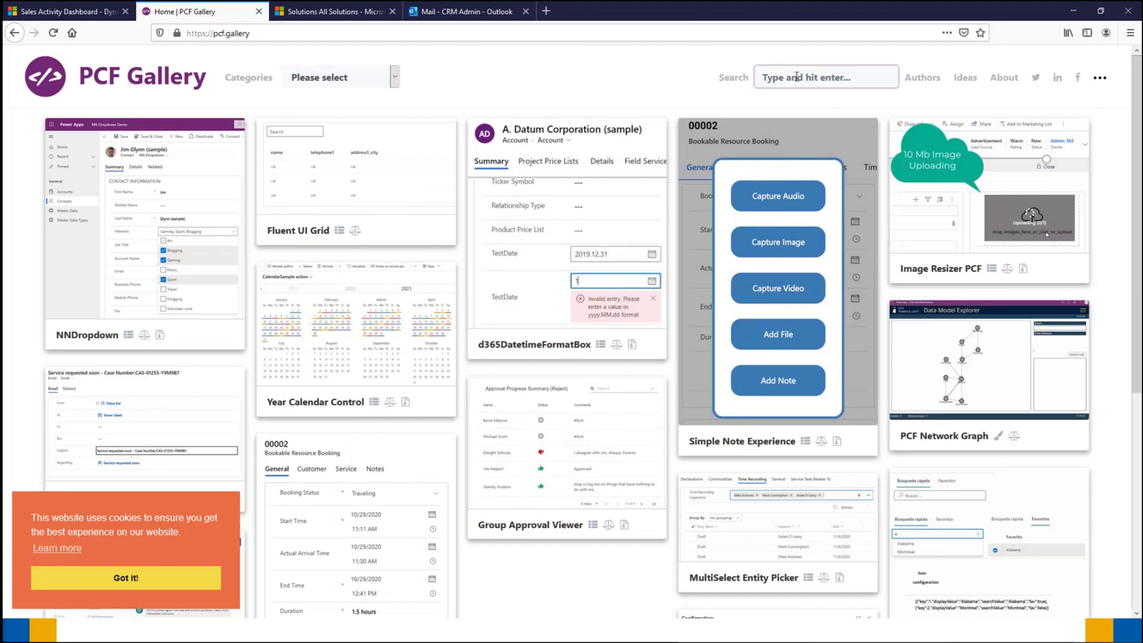
text(address)
key(Return)
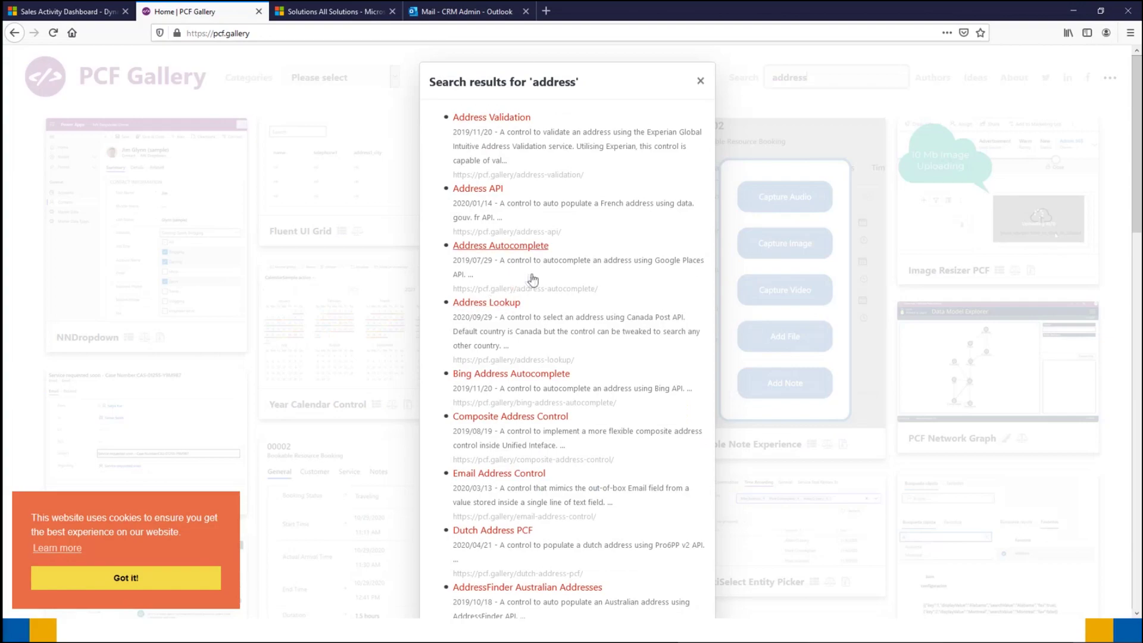
scroll(533, 280, down, 15)
scroll(531, 278, down, 4)
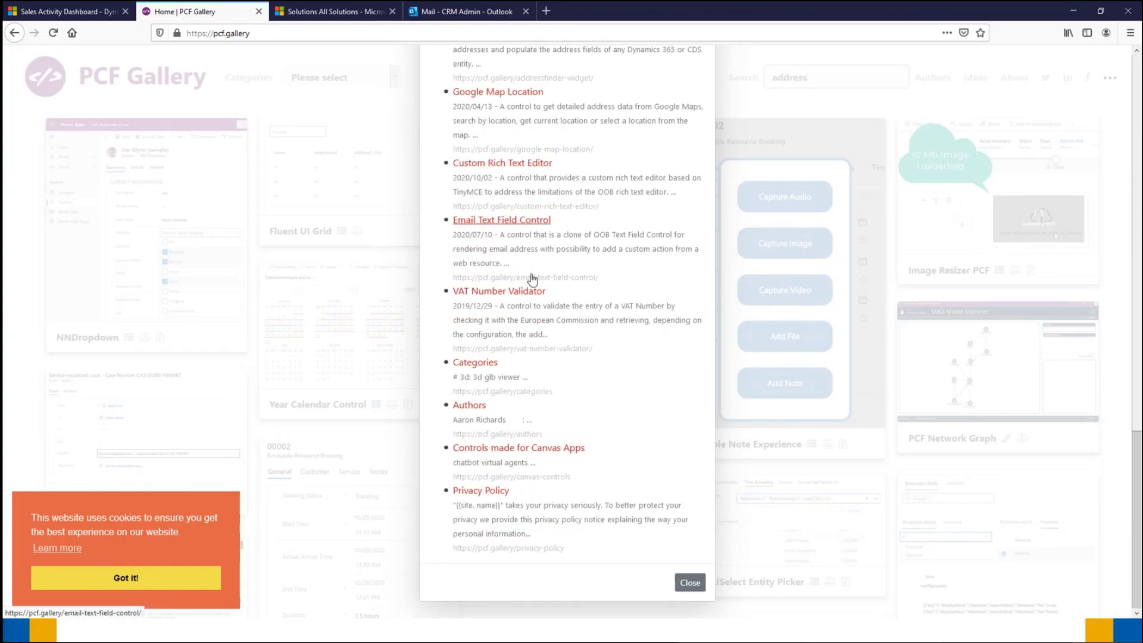
scroll(527, 277, up, 20)
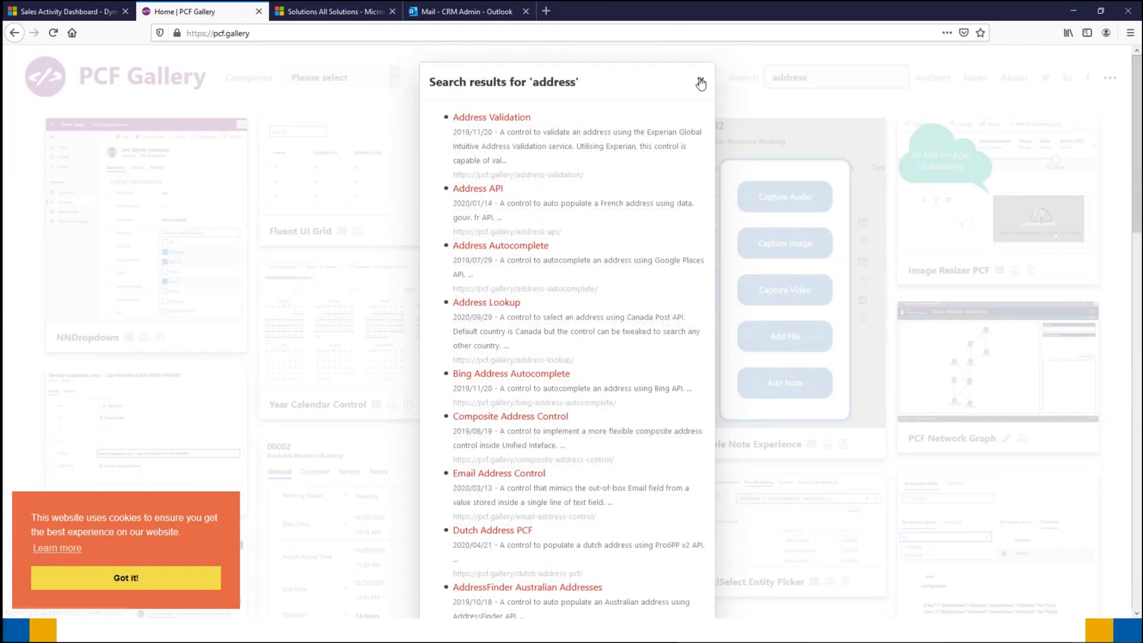
click(701, 81)
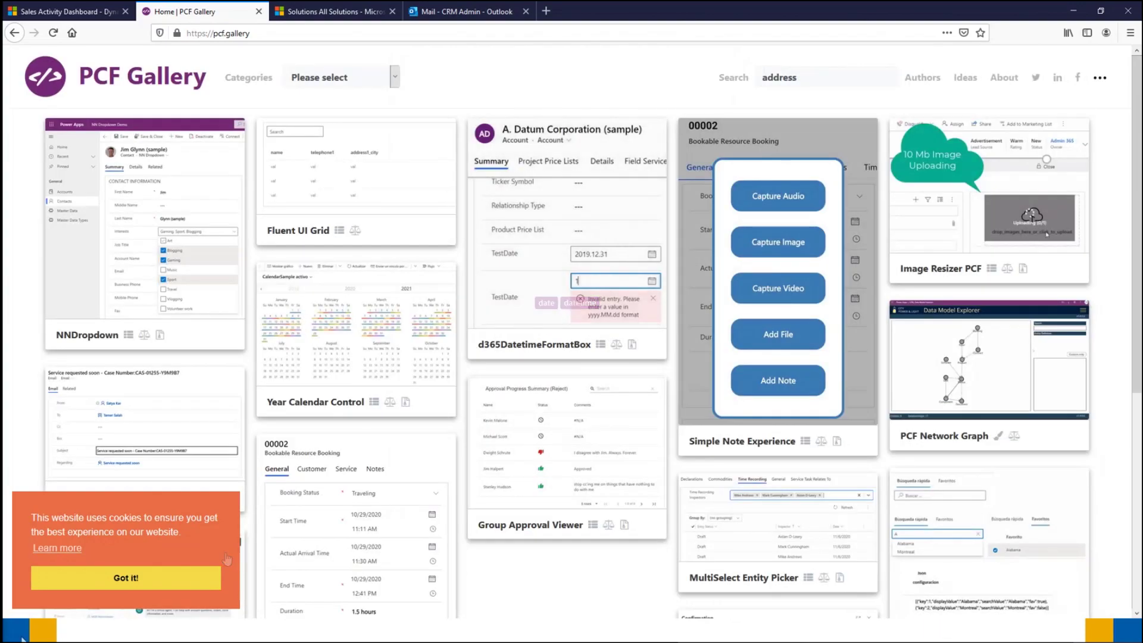
Step: Dismiss the cookie banner and browse the component cards down to the pagination bar and back
click(152, 579)
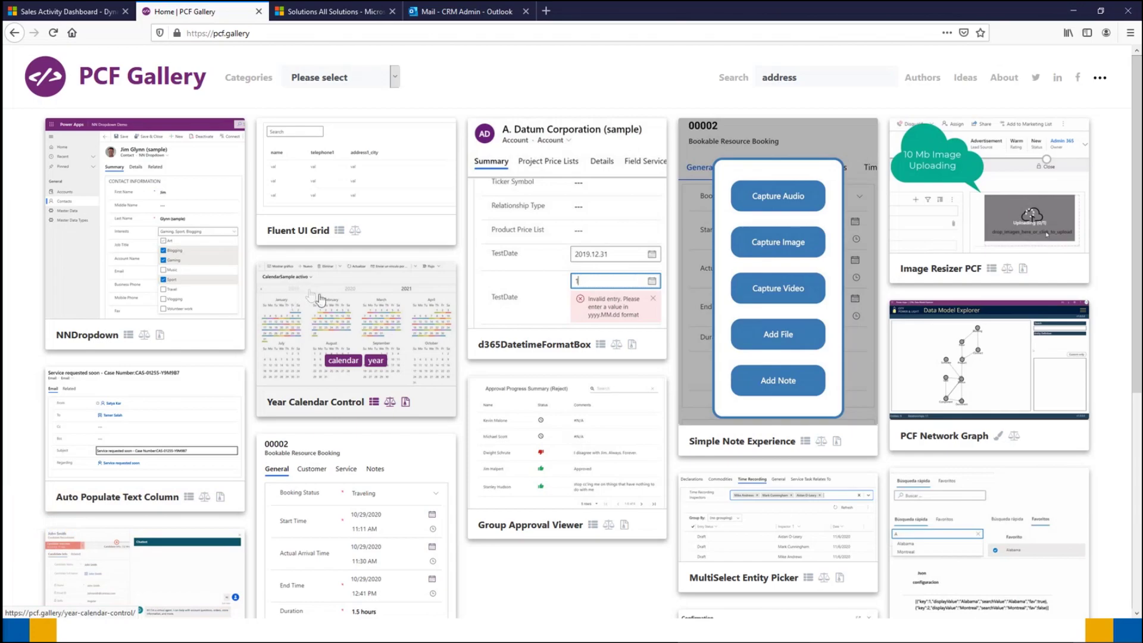
scroll(315, 298, down, 6)
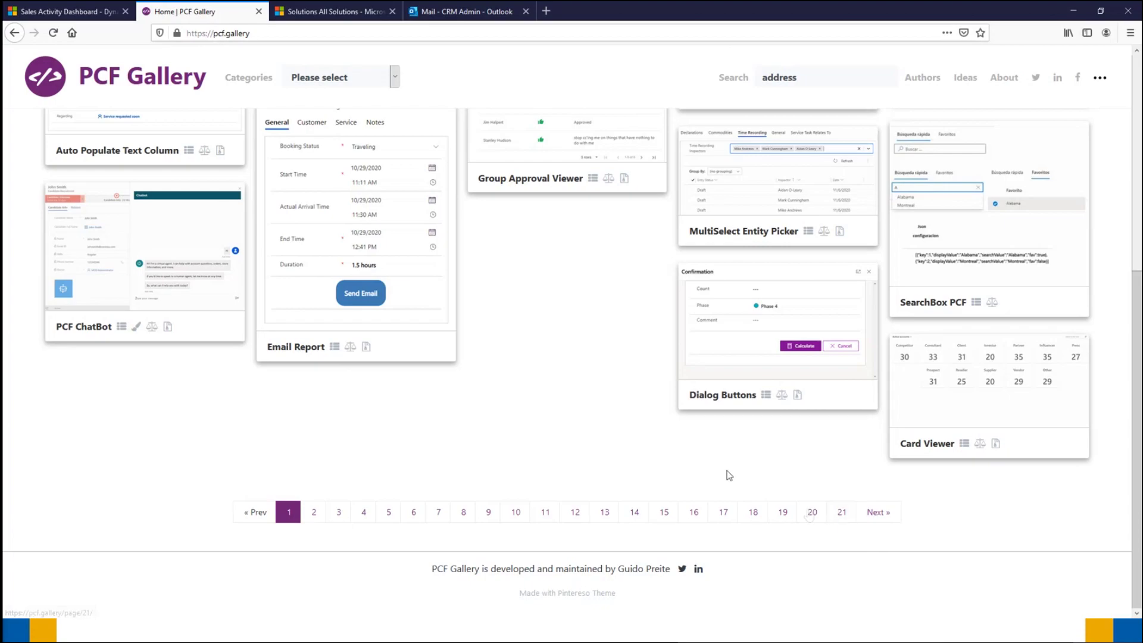
scroll(638, 448, up, 6)
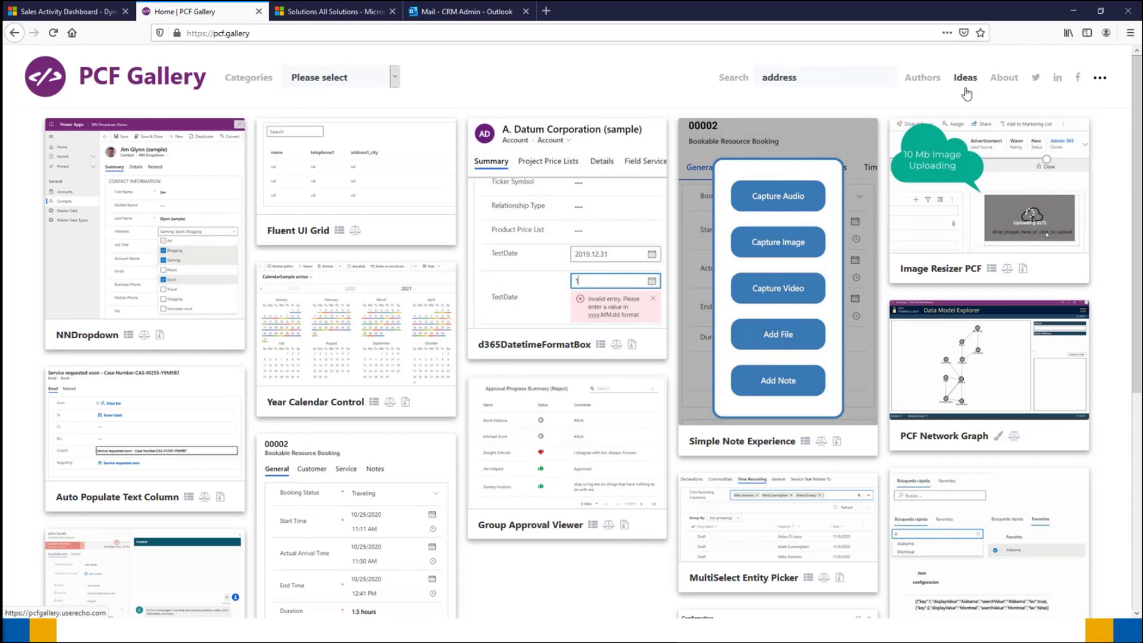
Step: Return to Dynamics 365 and open the pinned contact's record from the Pinned sidebar list
click(87, 17)
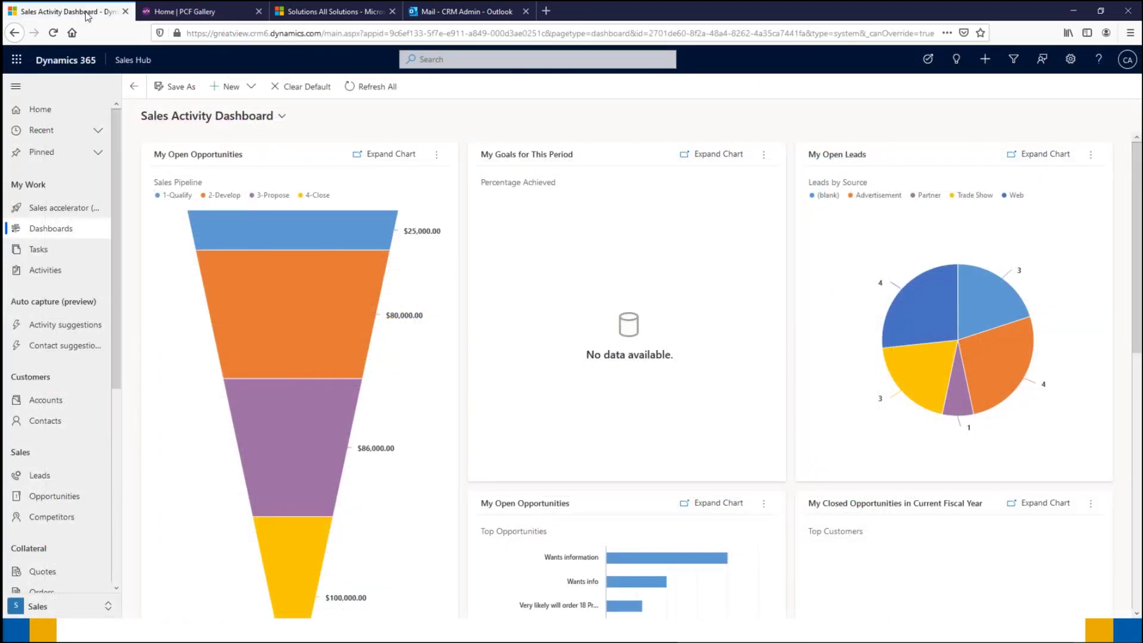
click(93, 152)
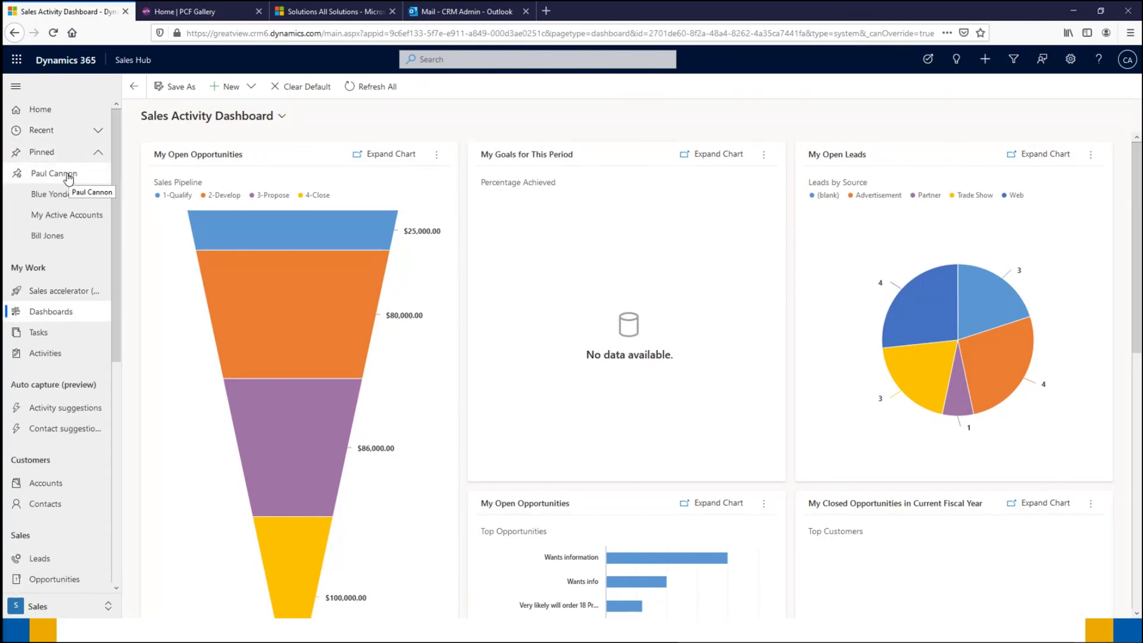
click(69, 176)
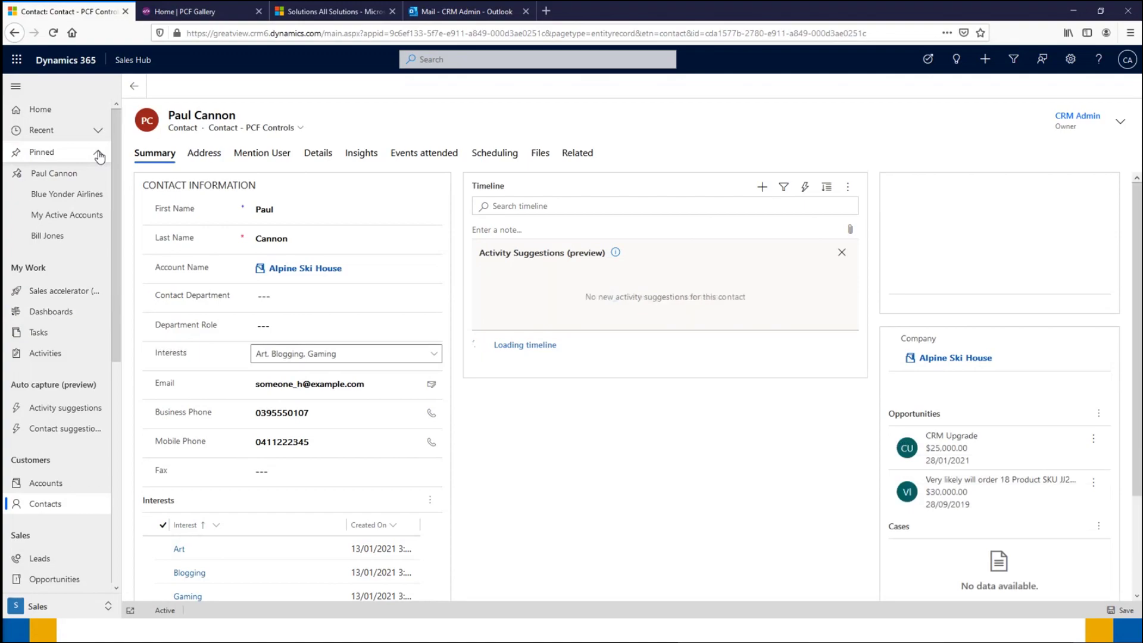
click(97, 154)
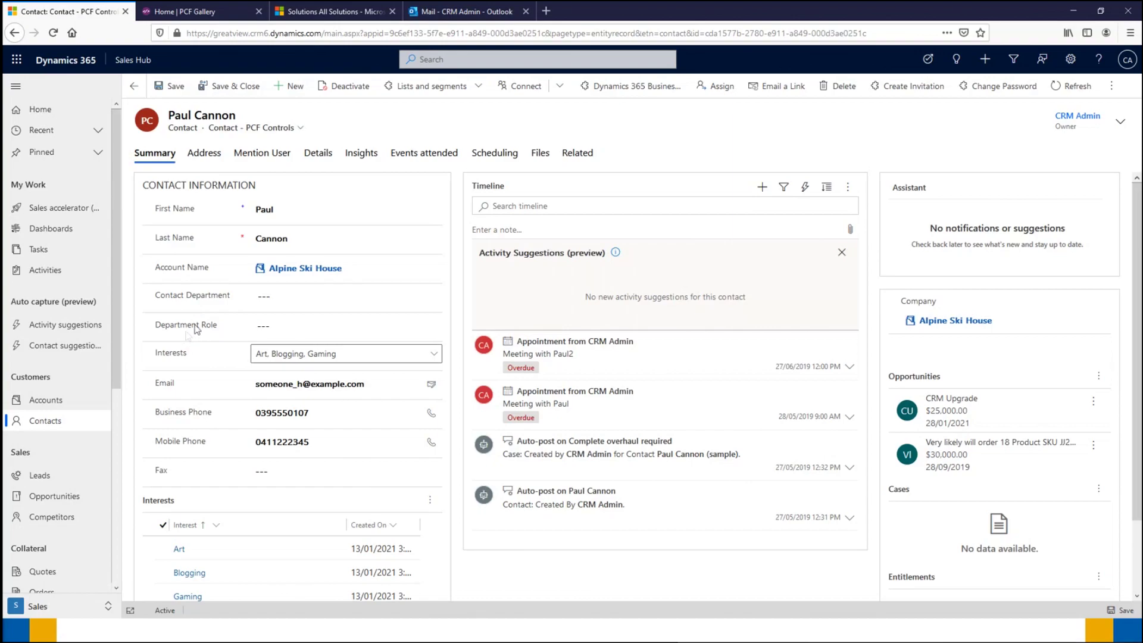
Step: Change Contact Department from Admin to IT, leaving Department Role unselected
click(279, 298)
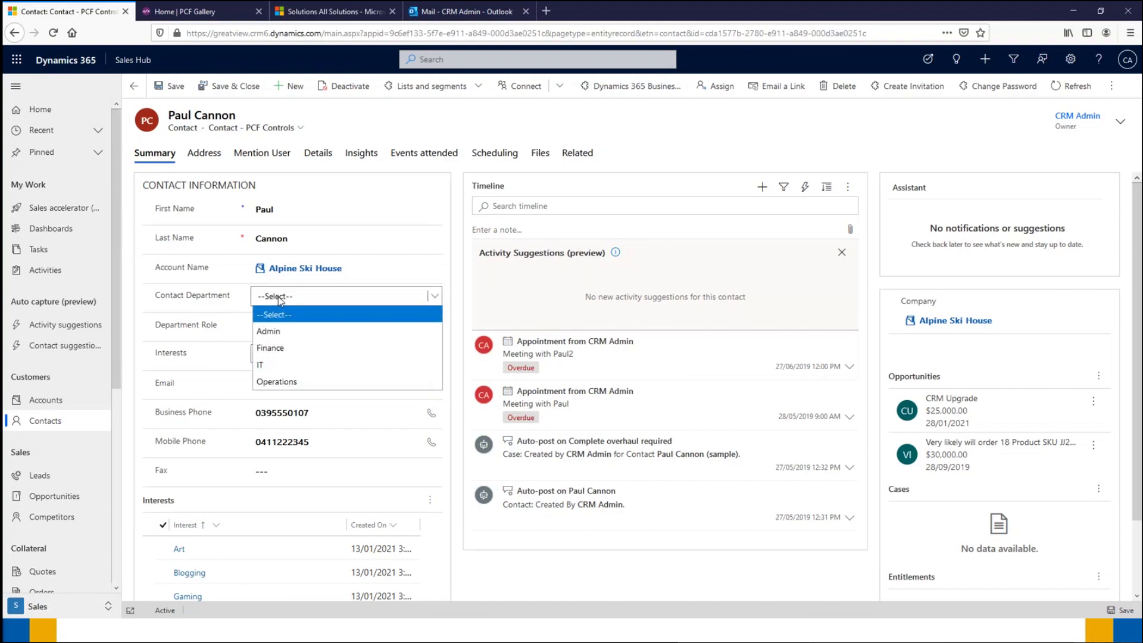
click(285, 332)
click(285, 327)
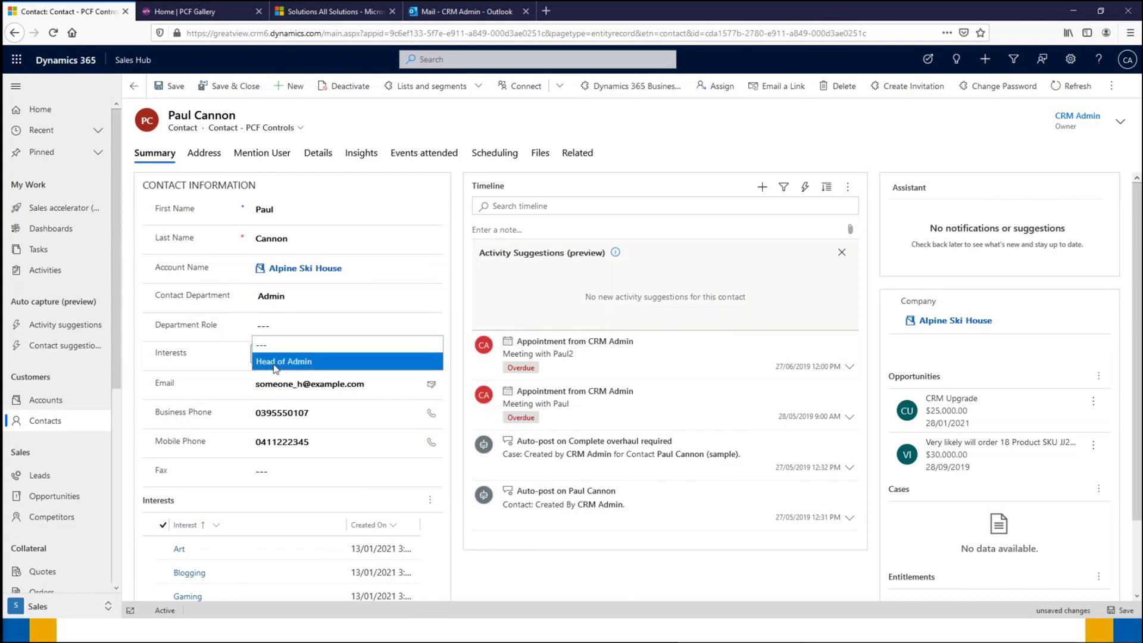
click(291, 301)
click(277, 364)
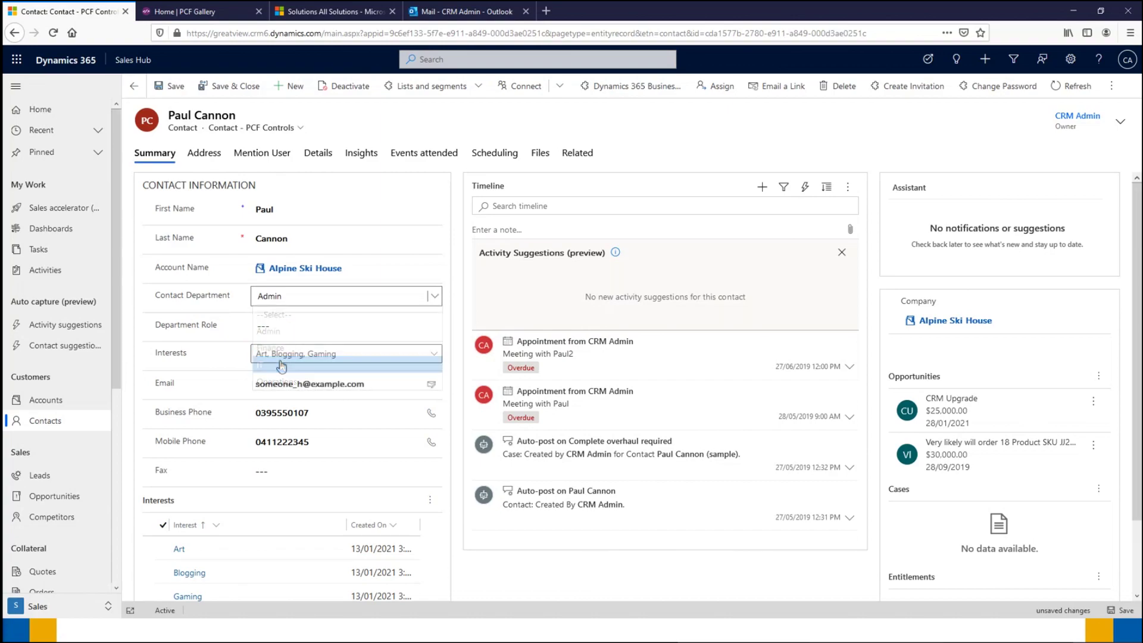
click(291, 326)
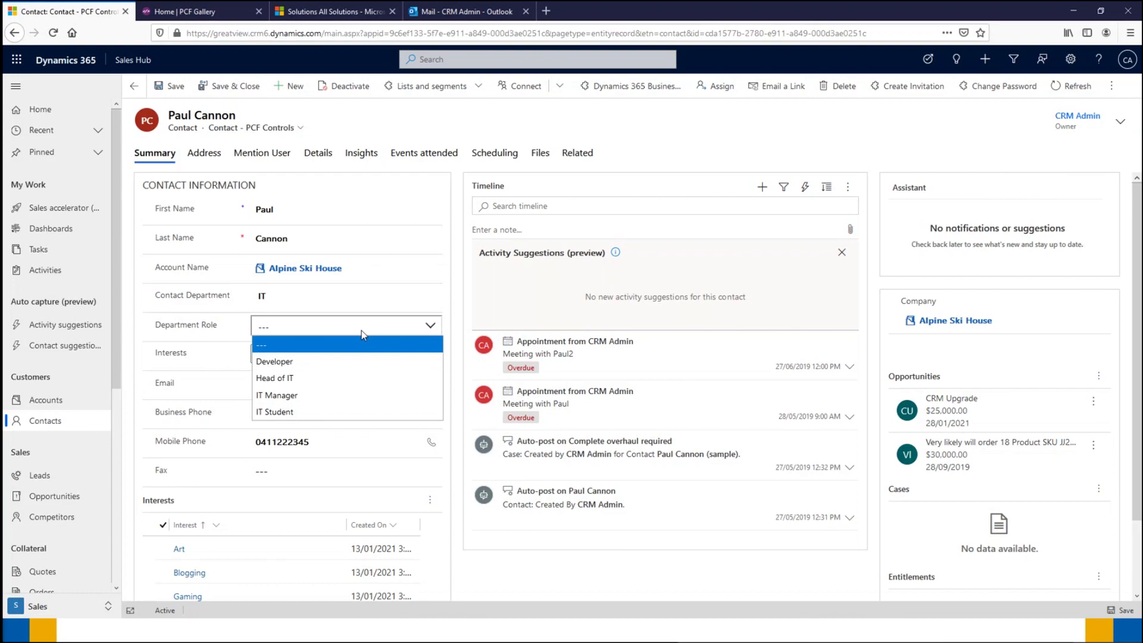
click(144, 323)
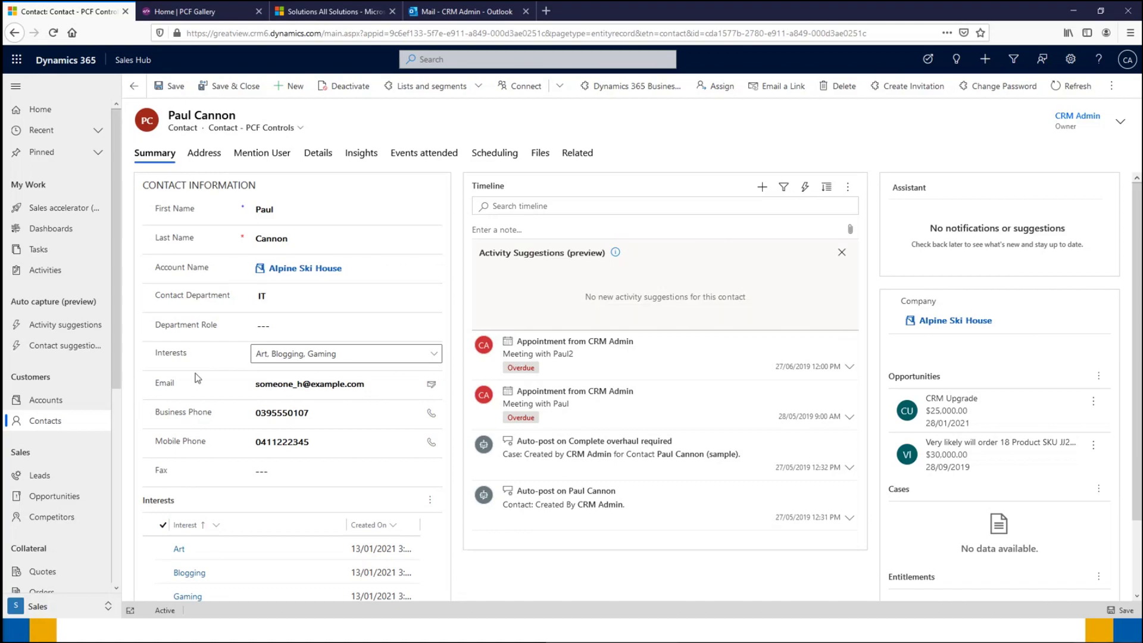
Step: Add Music to the contact's Interests and refresh the Interests subgrid so it shows Music
click(436, 357)
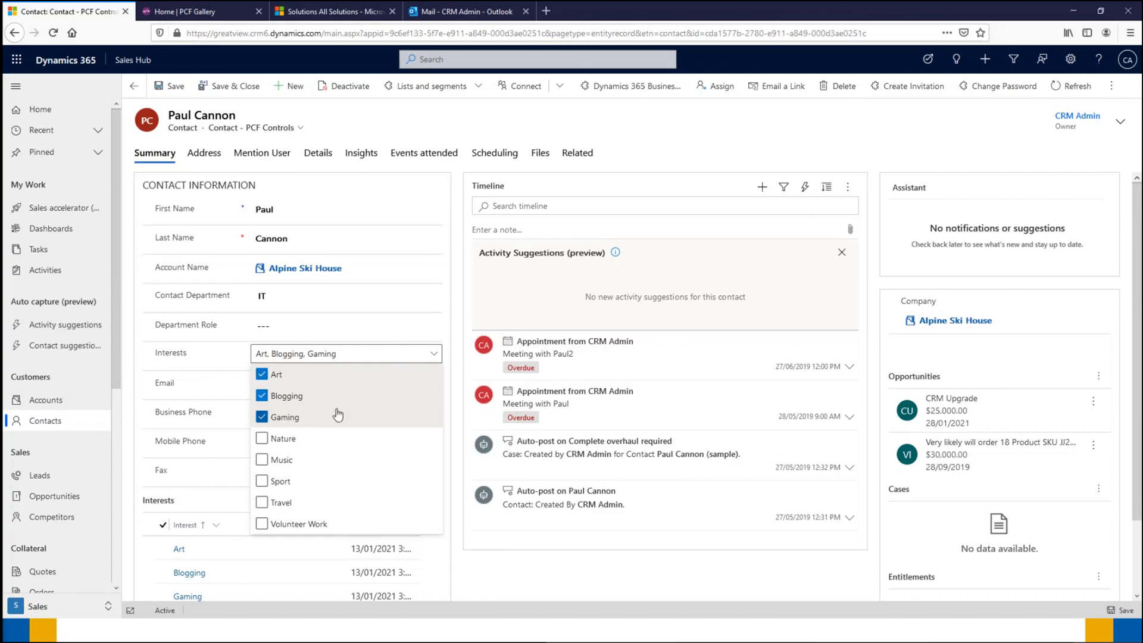
click(265, 465)
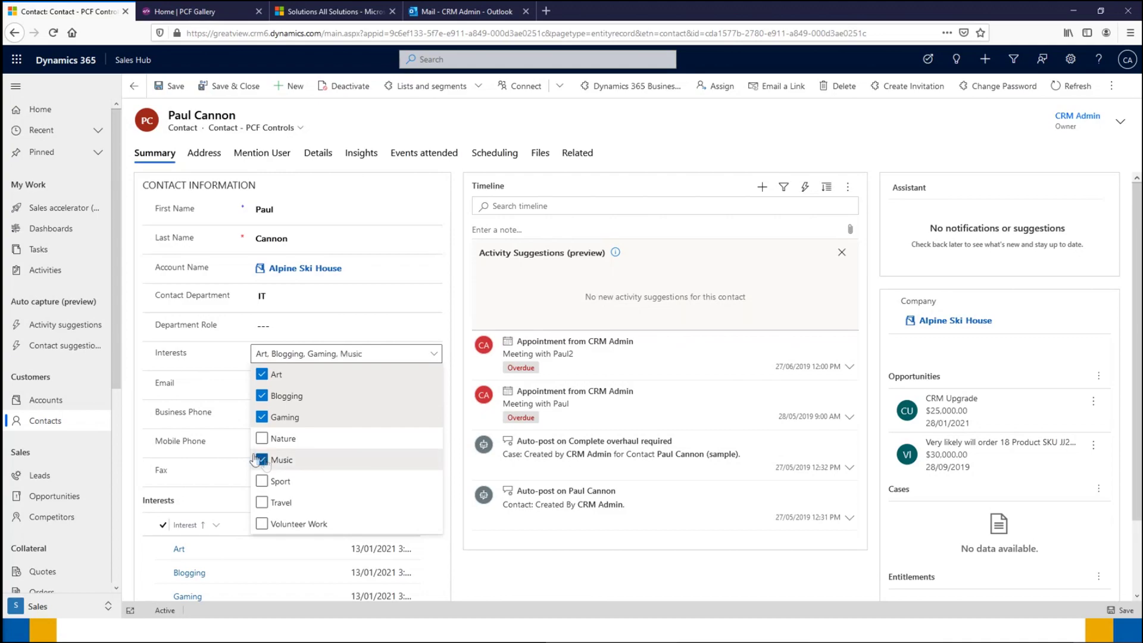
click(138, 402)
scroll(157, 381, down, 2)
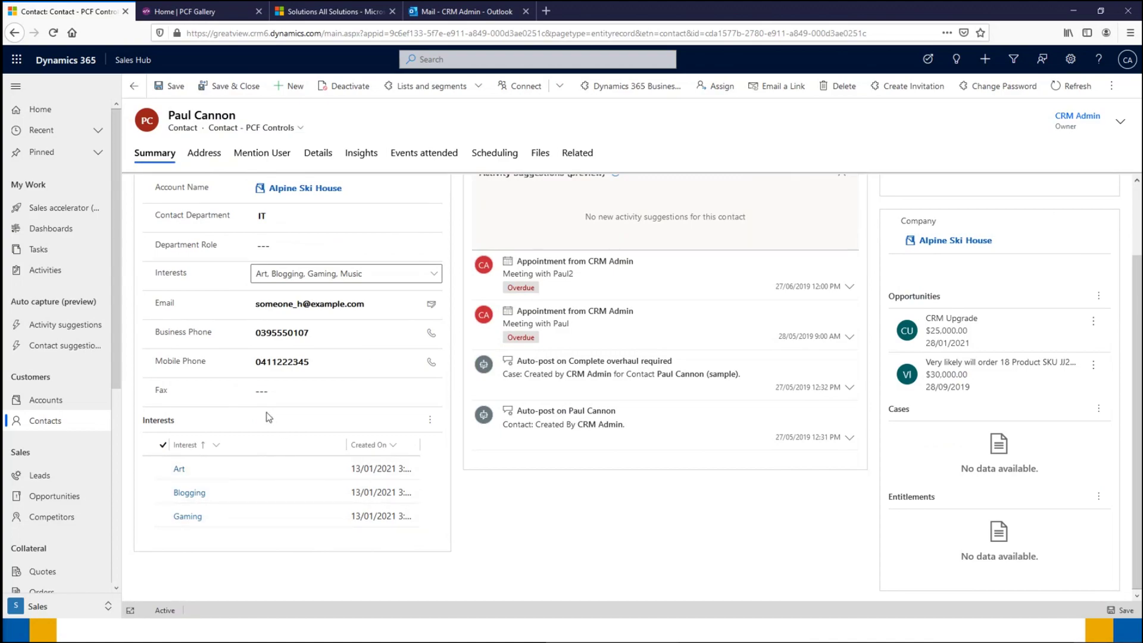
click(429, 420)
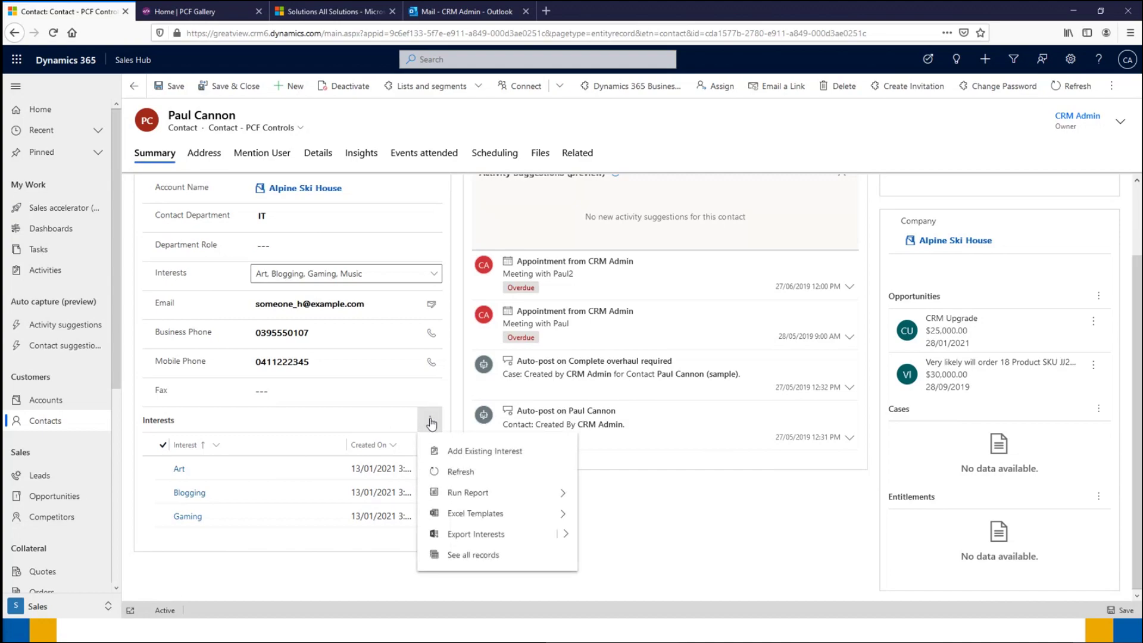
click(453, 471)
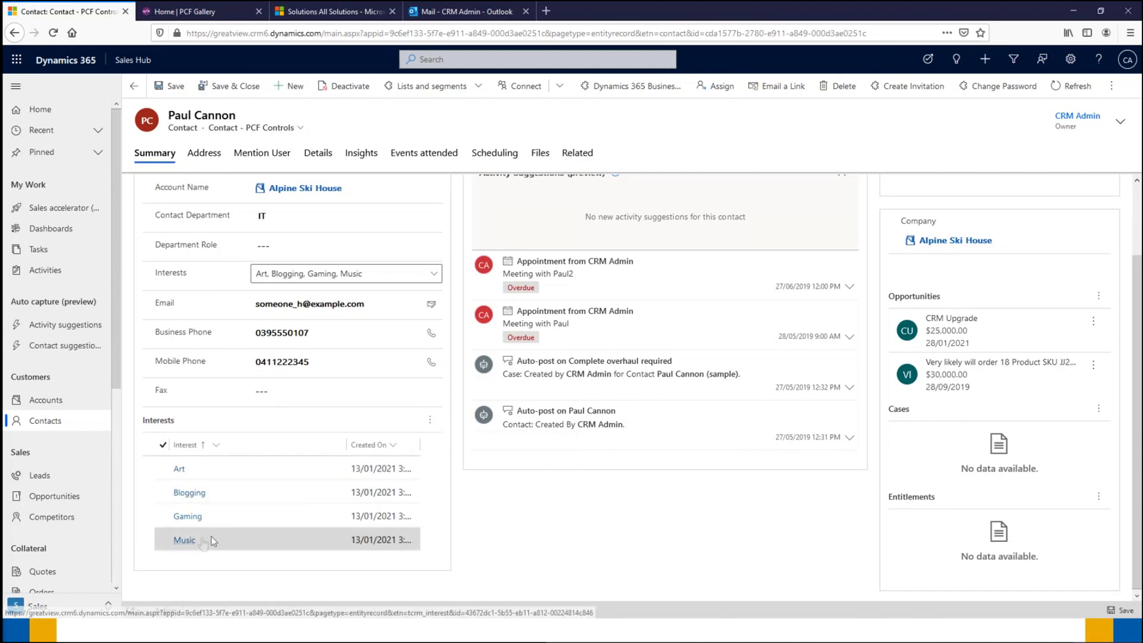
Step: Uncheck Art and Blogging in Interests, then refresh the subgrid to show only Gaming and Music
click(434, 273)
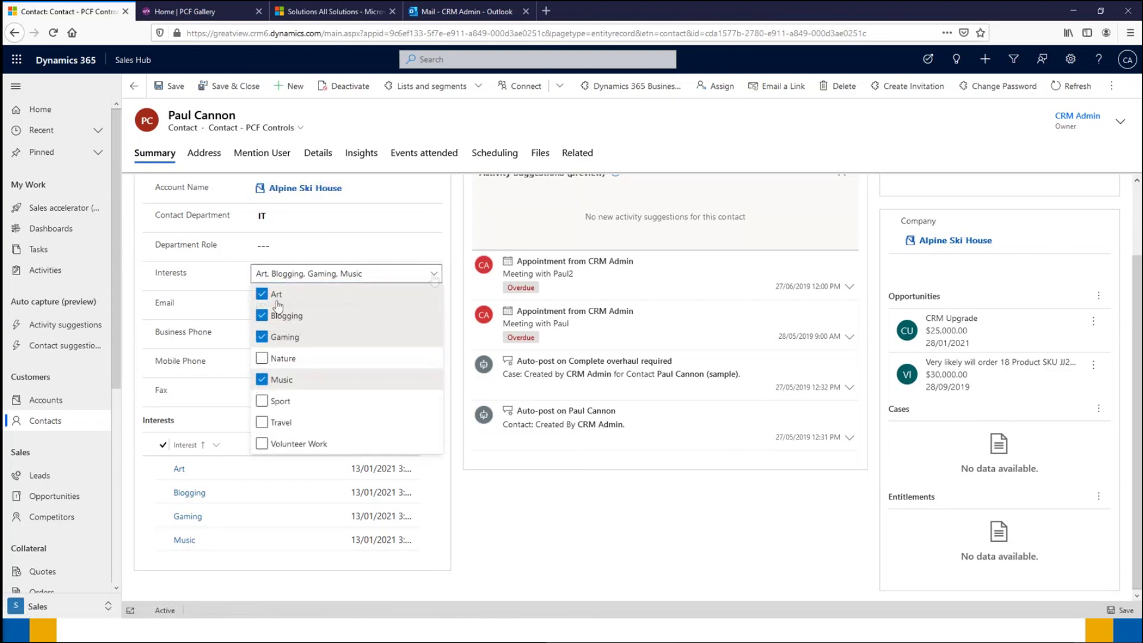
click(262, 294)
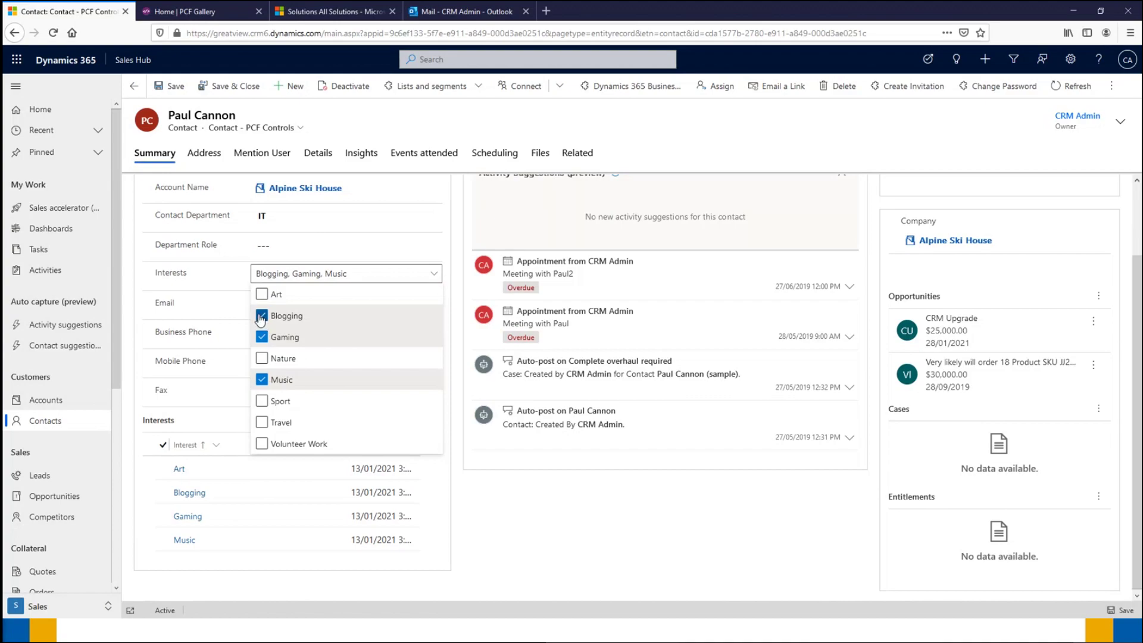
click(262, 316)
click(453, 478)
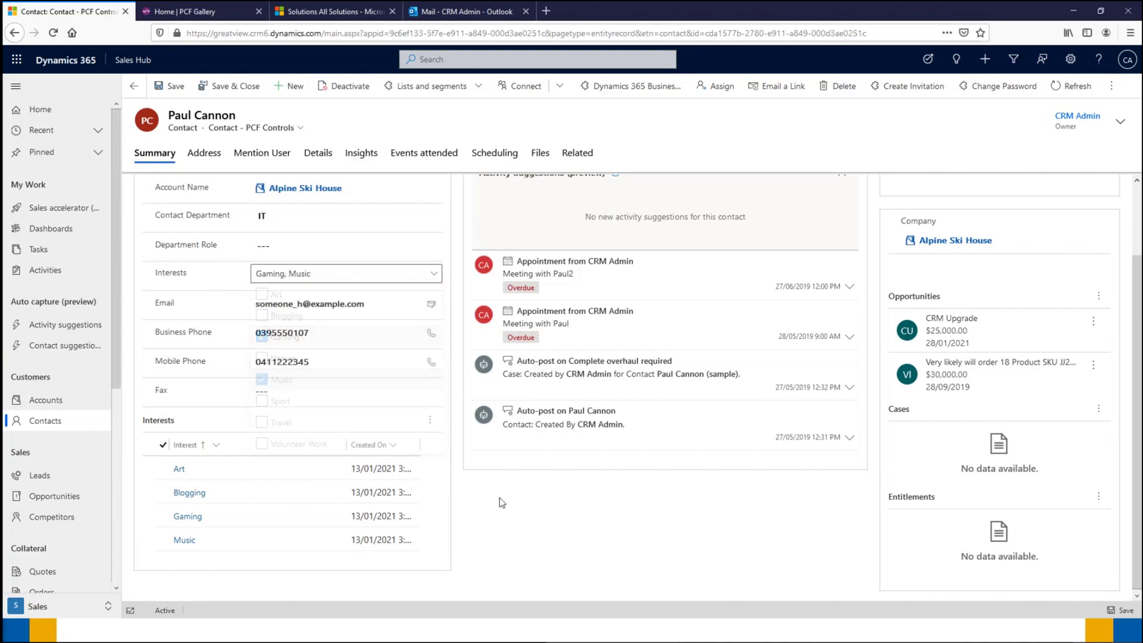
click(430, 420)
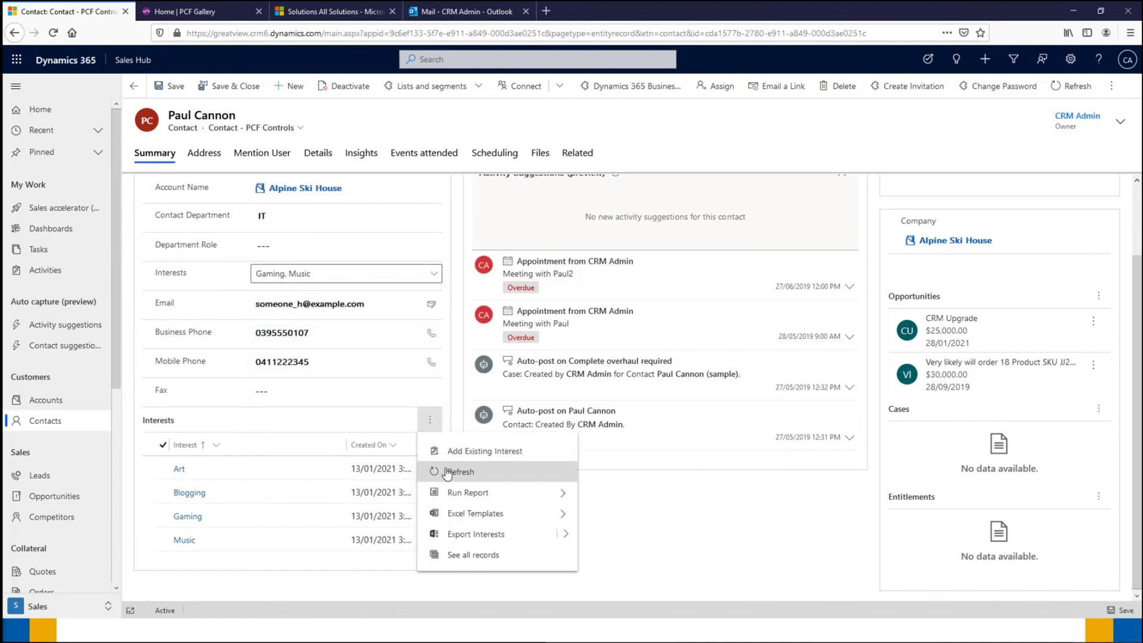
click(447, 472)
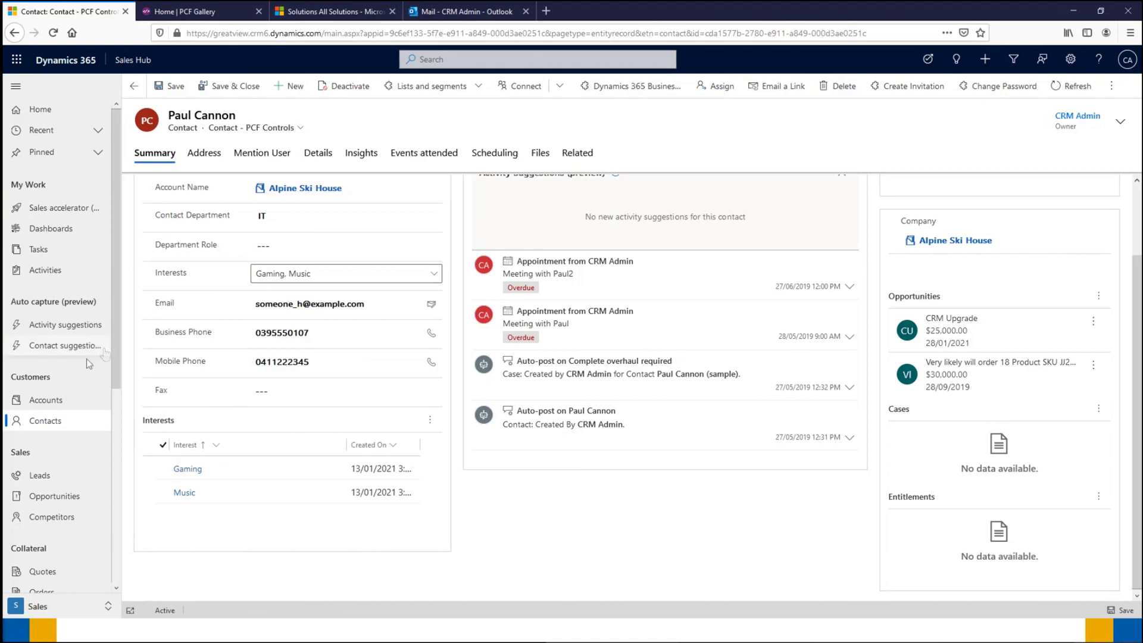
scroll(89, 354, down, 2)
scroll(92, 351, down, 5)
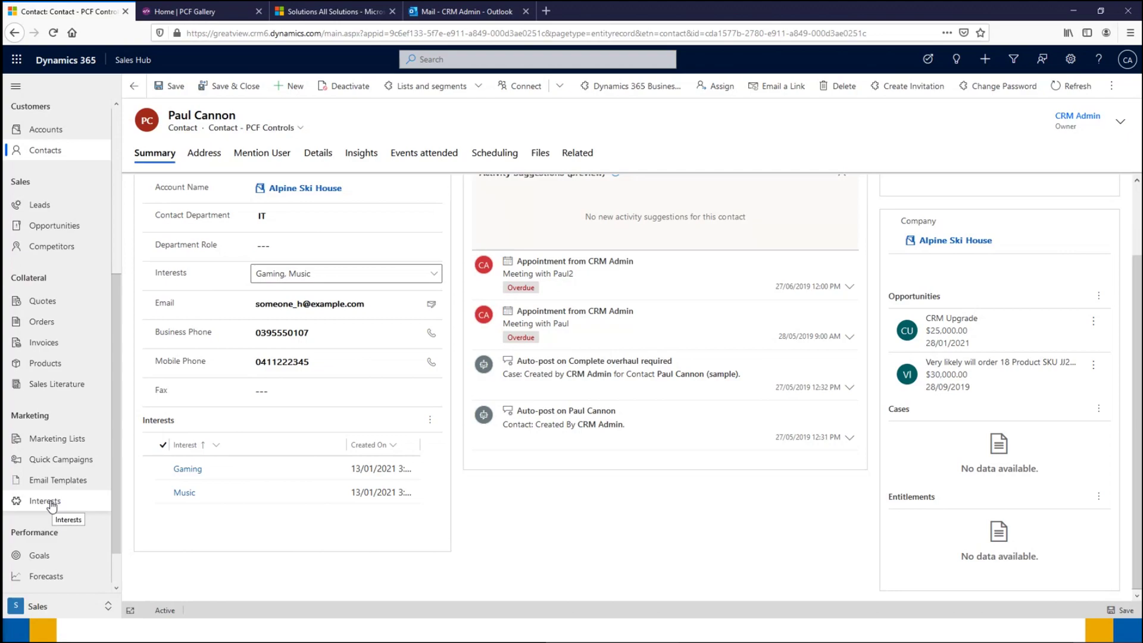
click(51, 503)
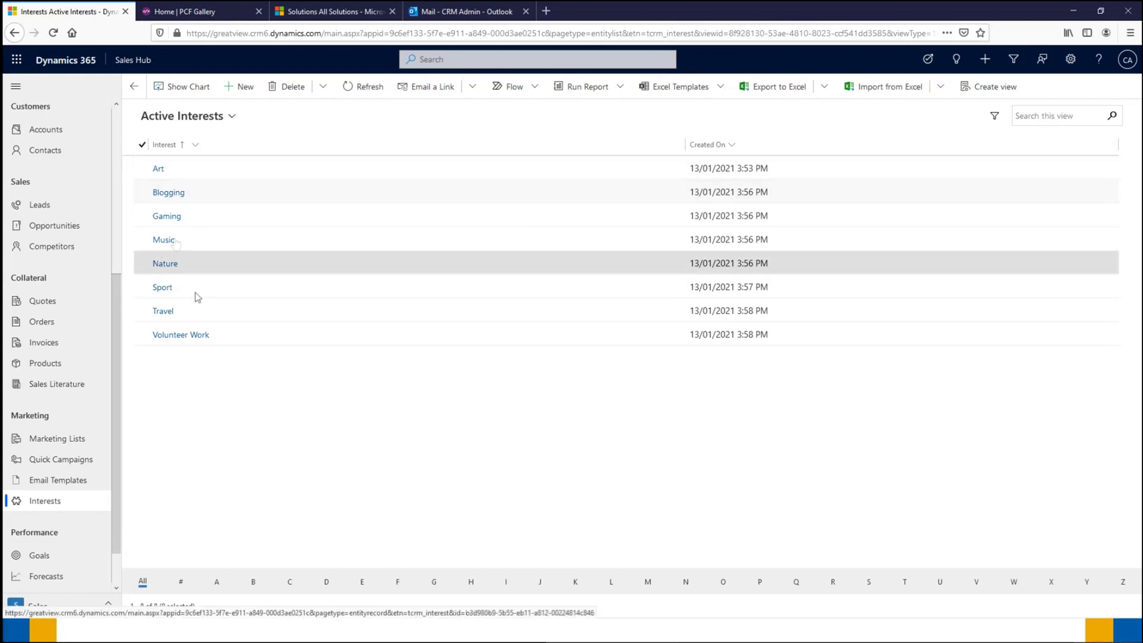
click(134, 87)
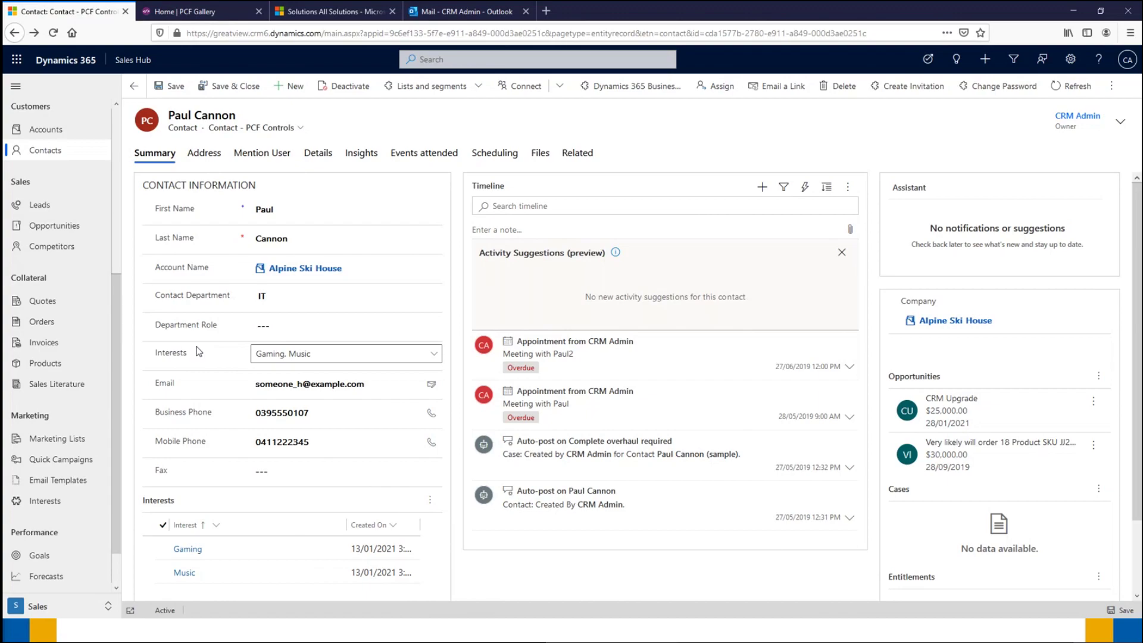
Step: Check the Interests menu and choices, then open the Address tab and click into Address lookup
click(430, 501)
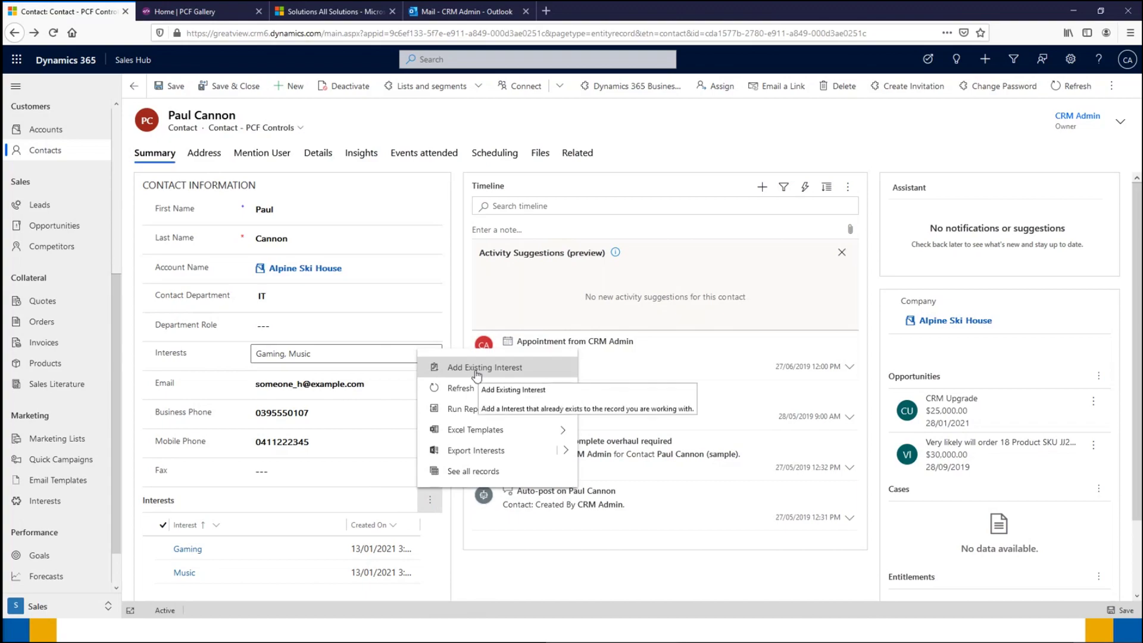
click(344, 354)
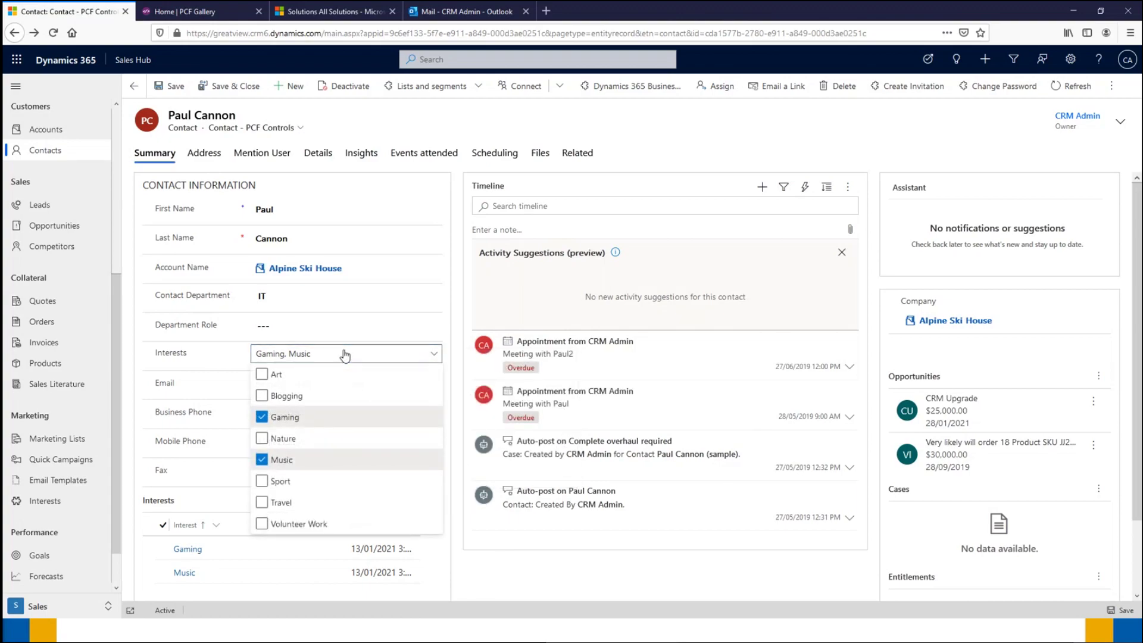
click(448, 540)
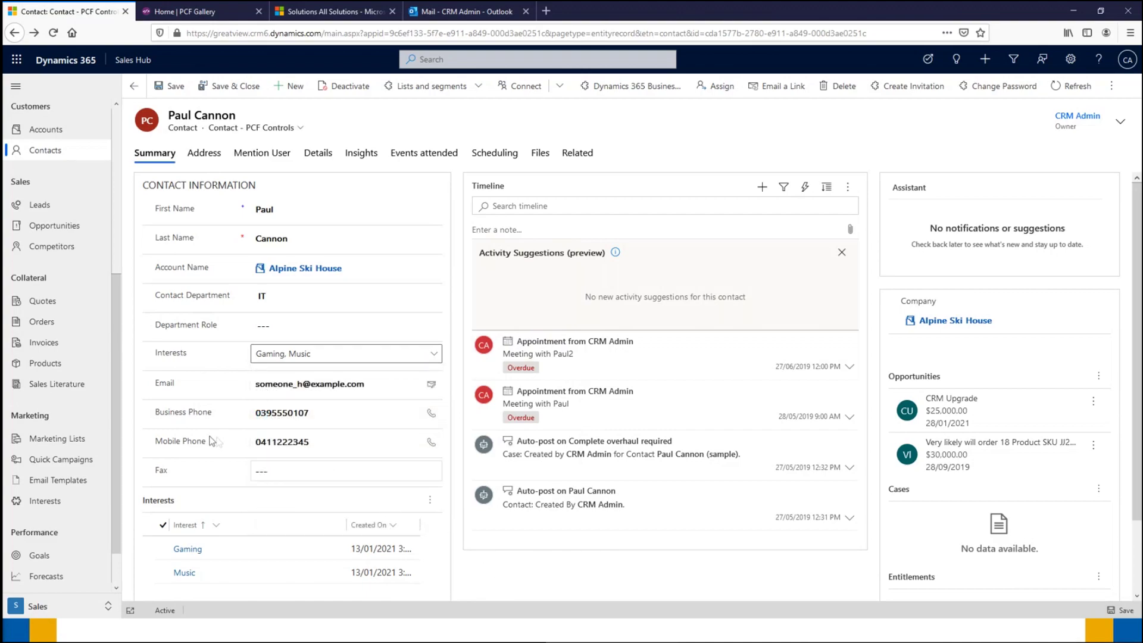
click(211, 156)
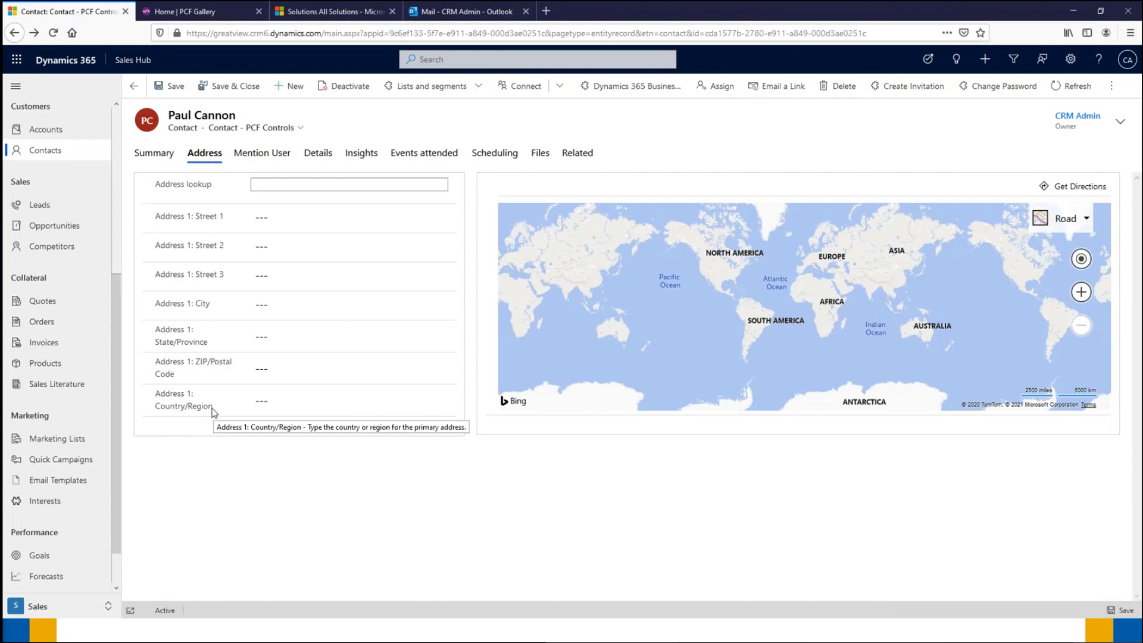
click(267, 183)
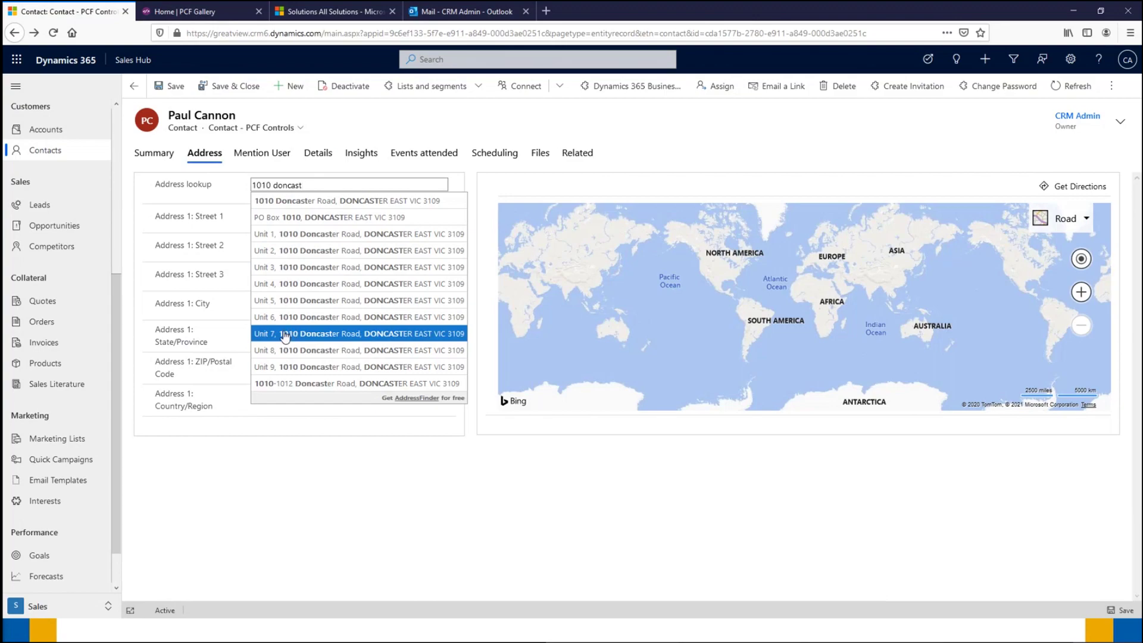
Step: Type a partial street address in Address lookup and pick a suggestion to fill all address fields
click(285, 332)
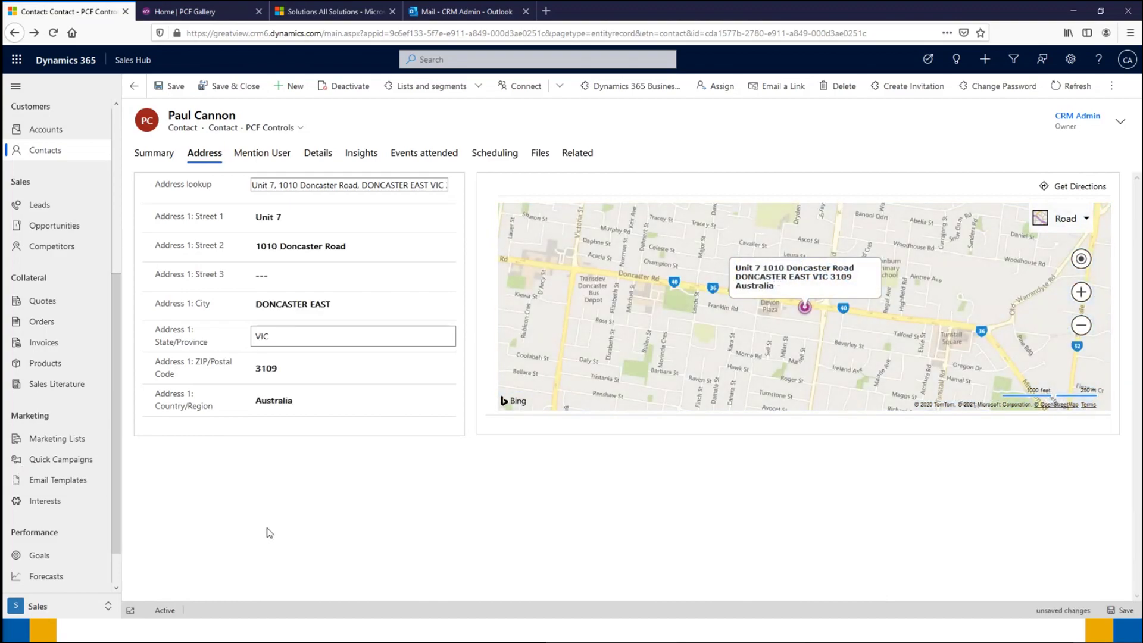
click(258, 371)
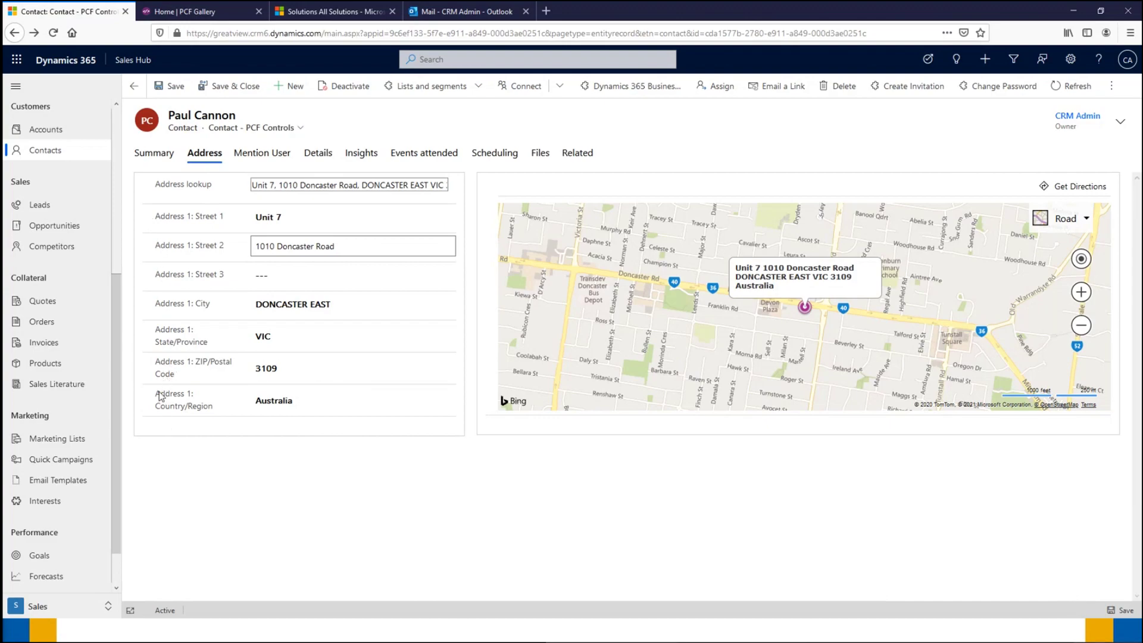
mouse_move(161, 397)
Step: Clear Address lookup, search a different street address, and choose its suggestion to refill the fields
click(400, 192)
key(Return)
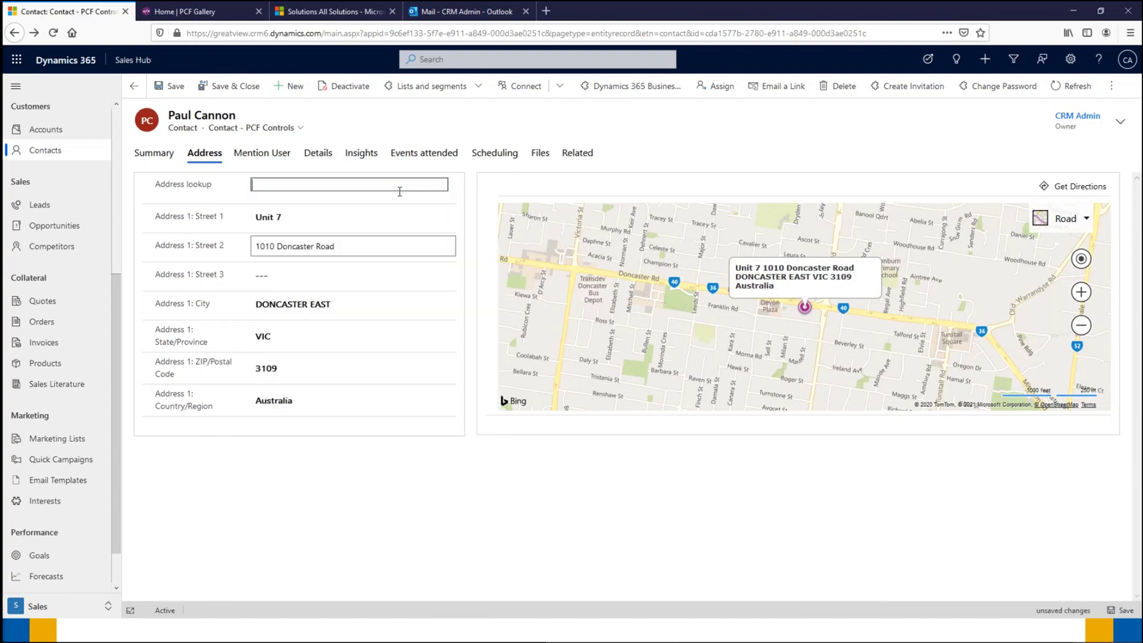
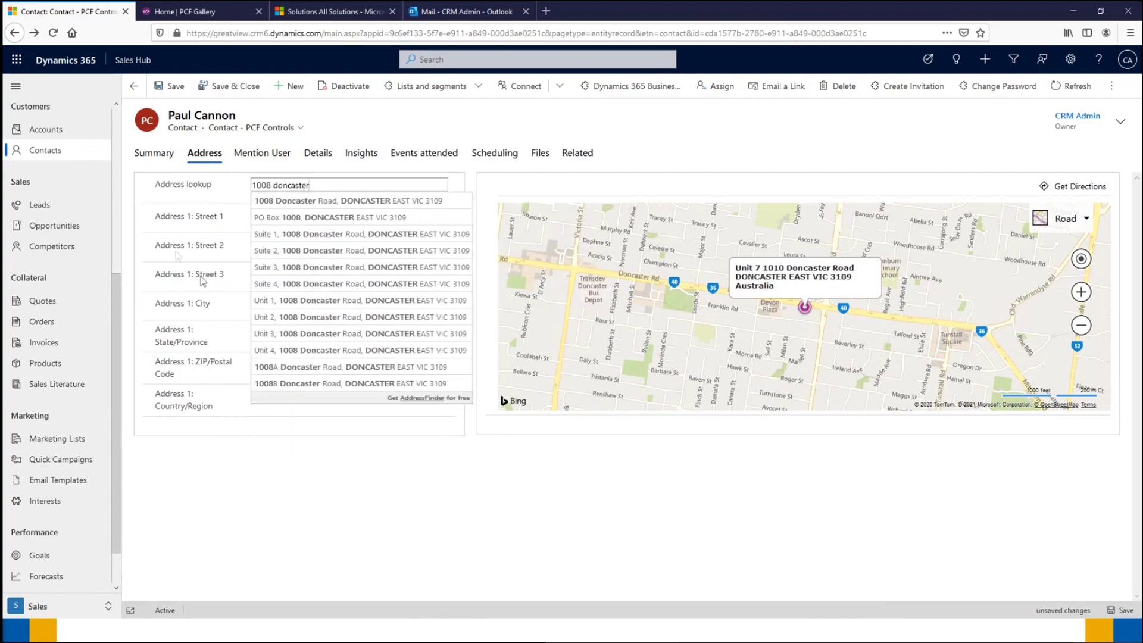
click(325, 235)
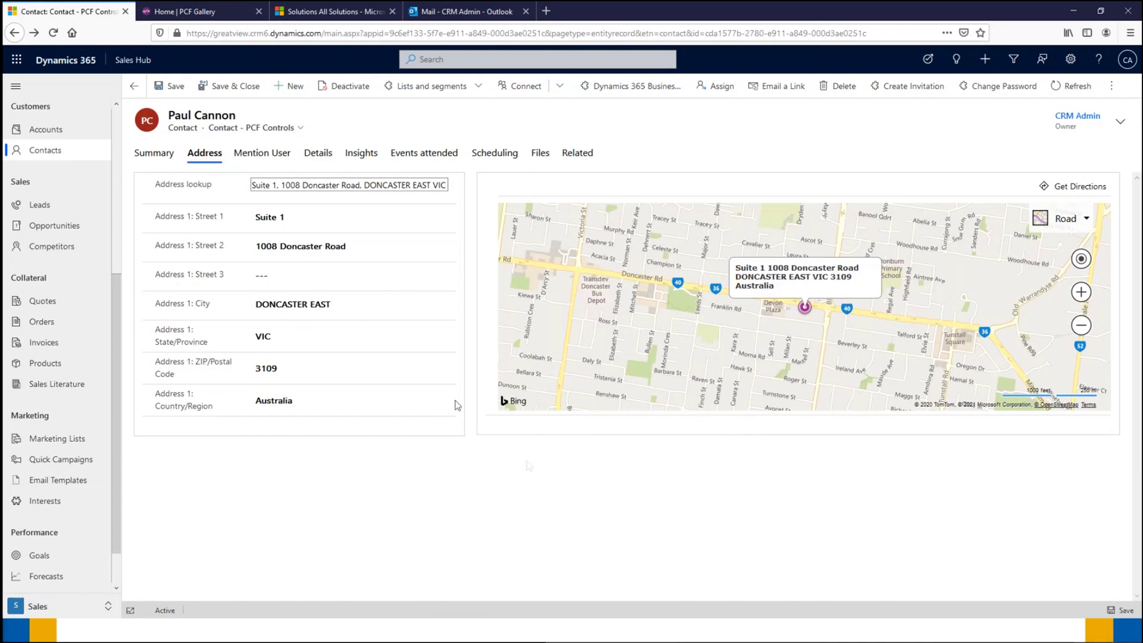
click(259, 153)
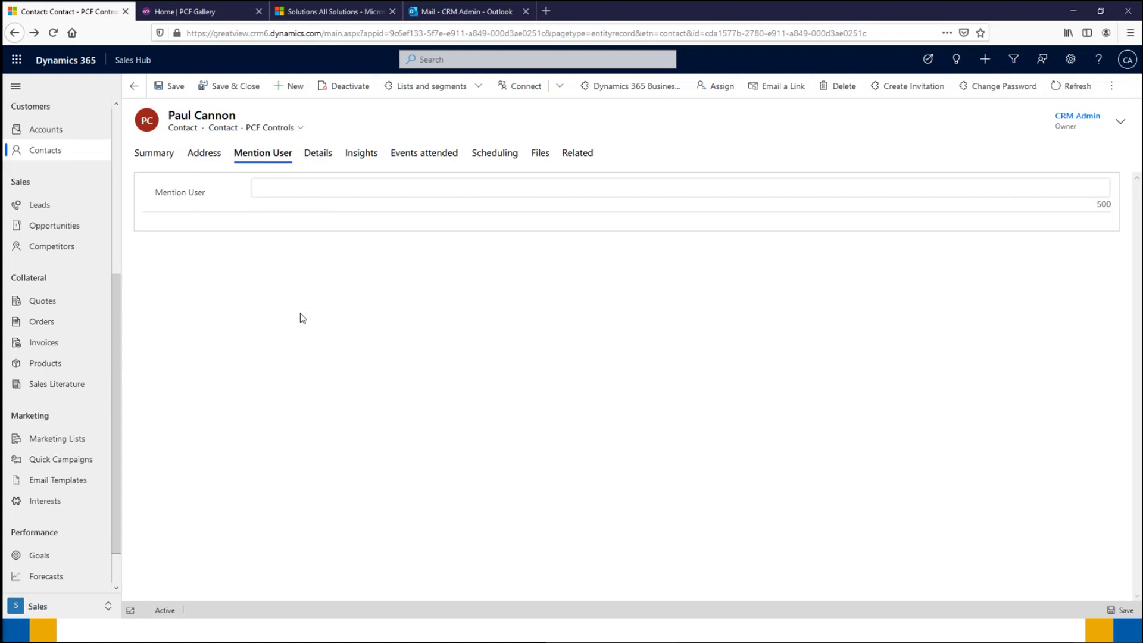
click(266, 194)
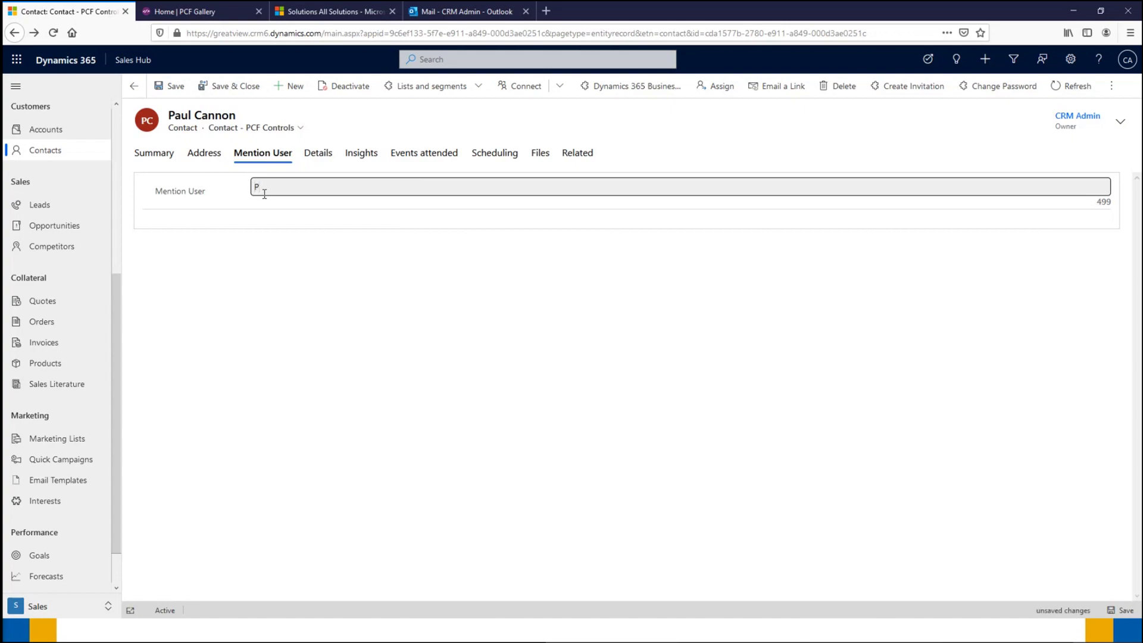
text(Please review the details for me @)
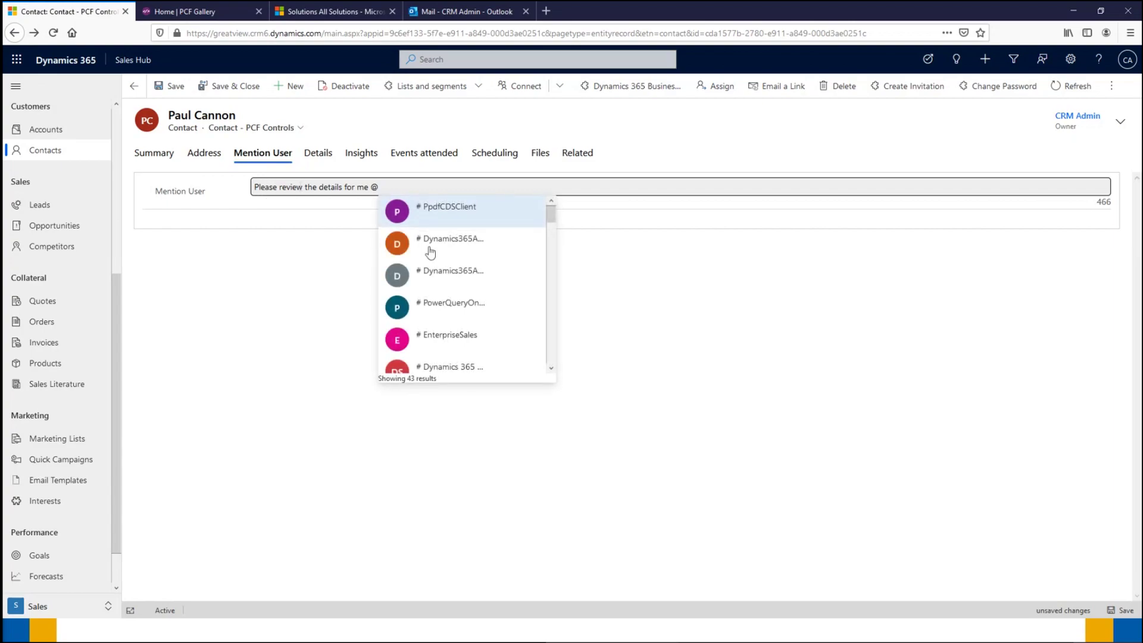
scroll(428, 261, down, 3)
scroll(427, 261, down, 1)
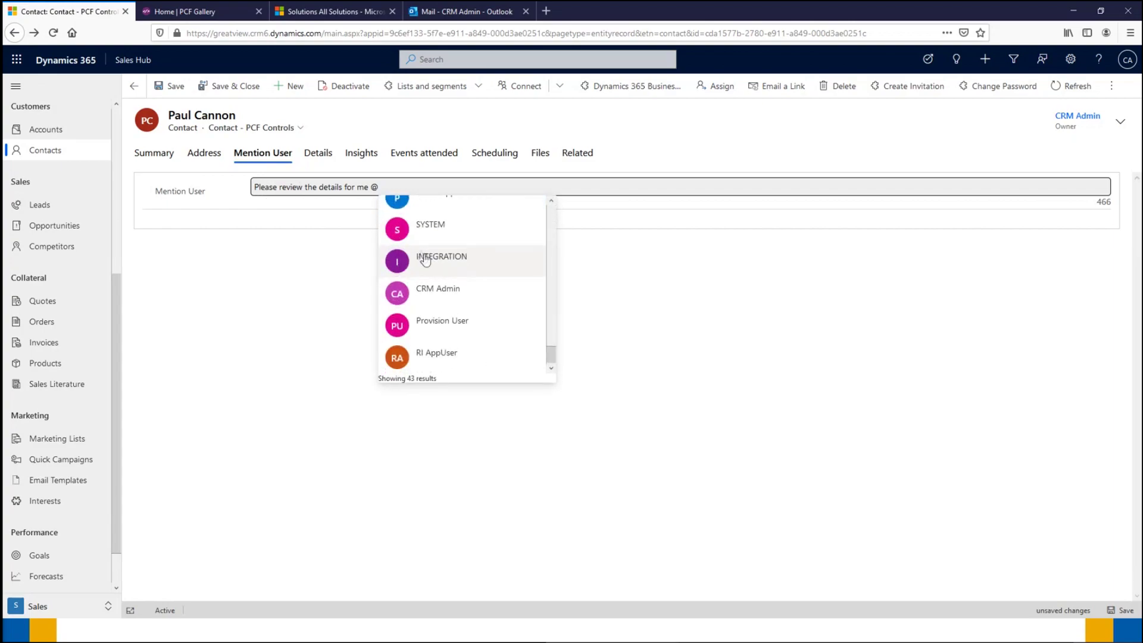
click(441, 293)
click(366, 376)
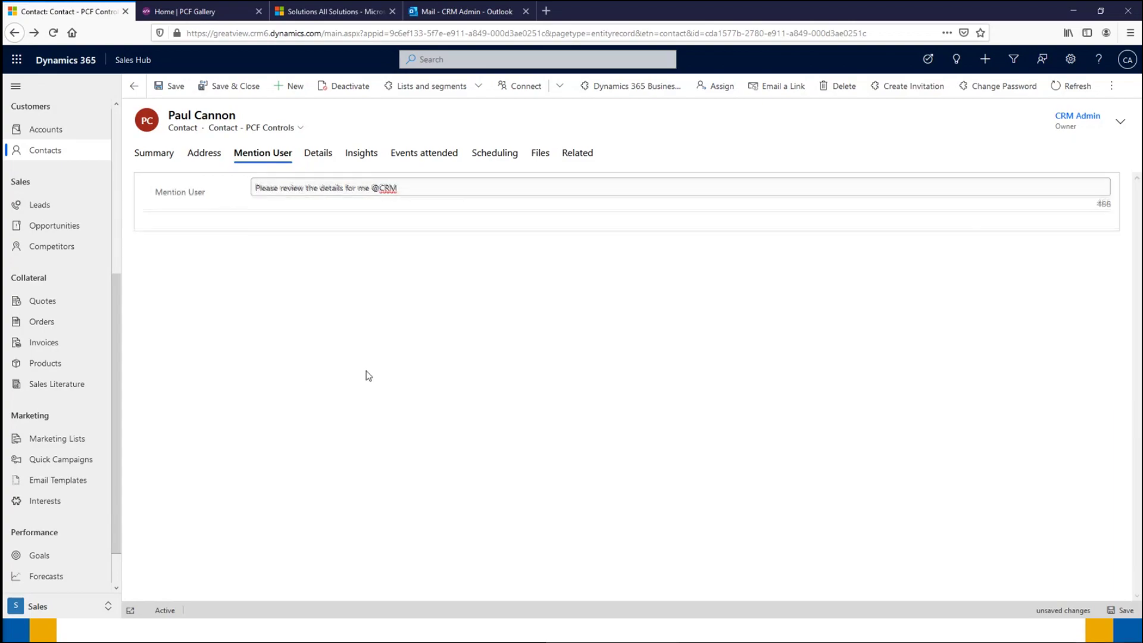
click(1126, 610)
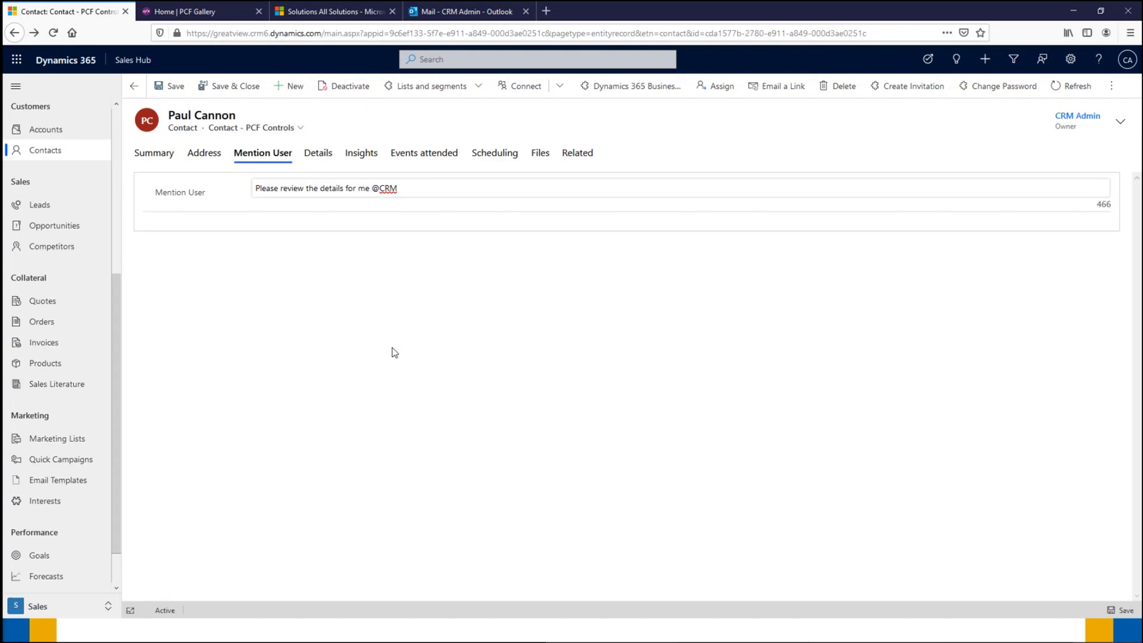
click(462, 13)
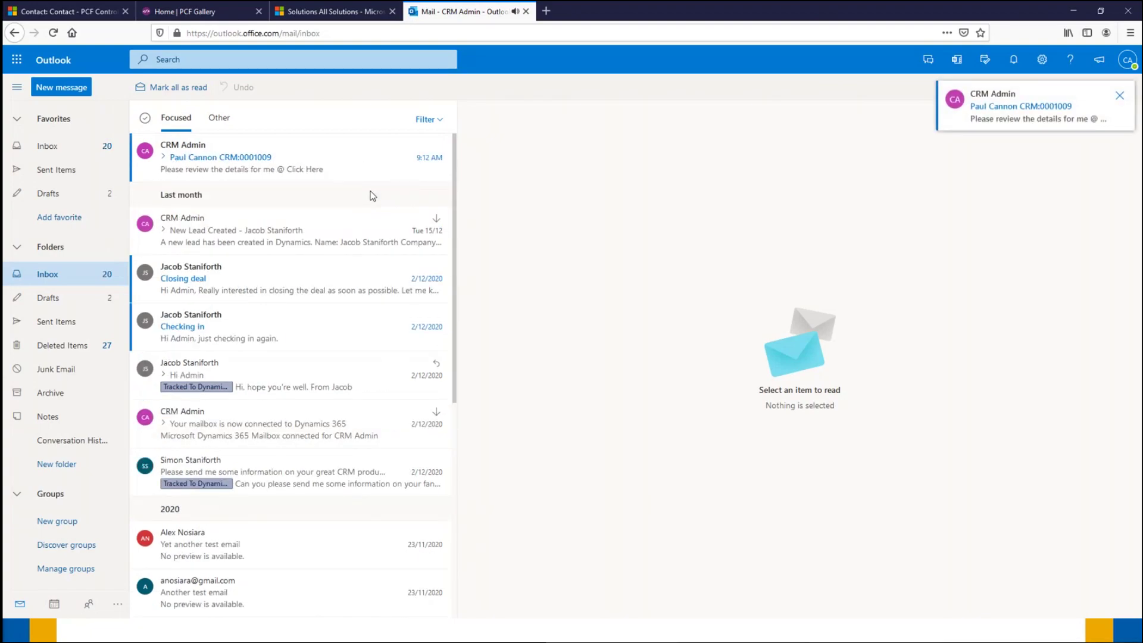
Step: Open the newest CRM Admin mention email in Outlook and follow its Click Here link to the contact
click(312, 150)
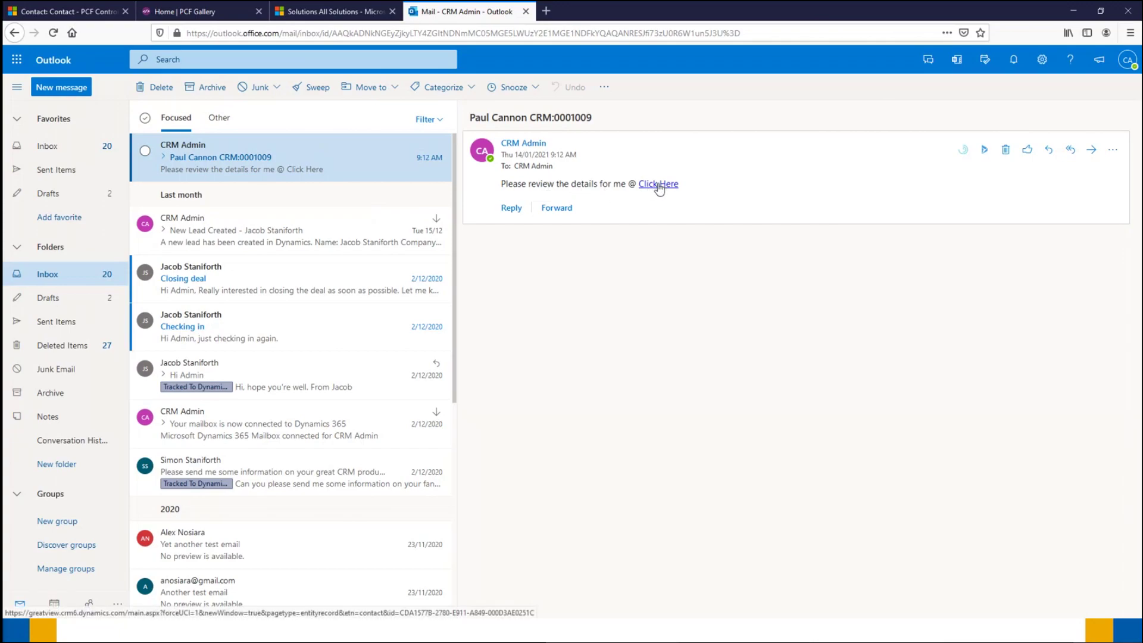
click(658, 185)
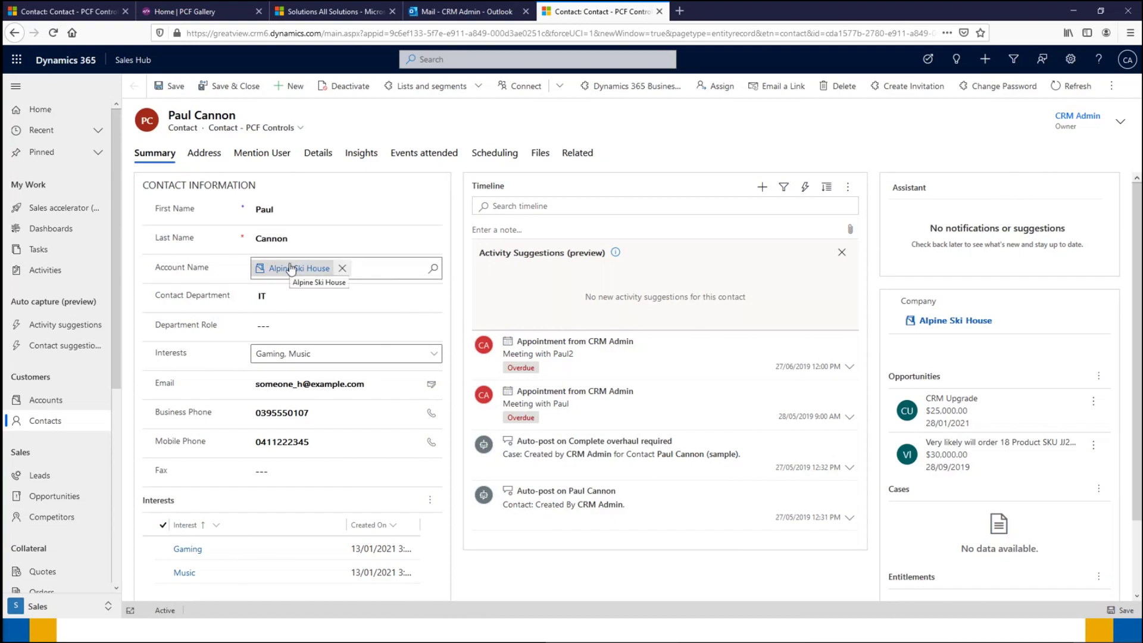
Step: Close the duplicate contact tab opened from the email, keeping the original contact form
click(58, 11)
click(659, 12)
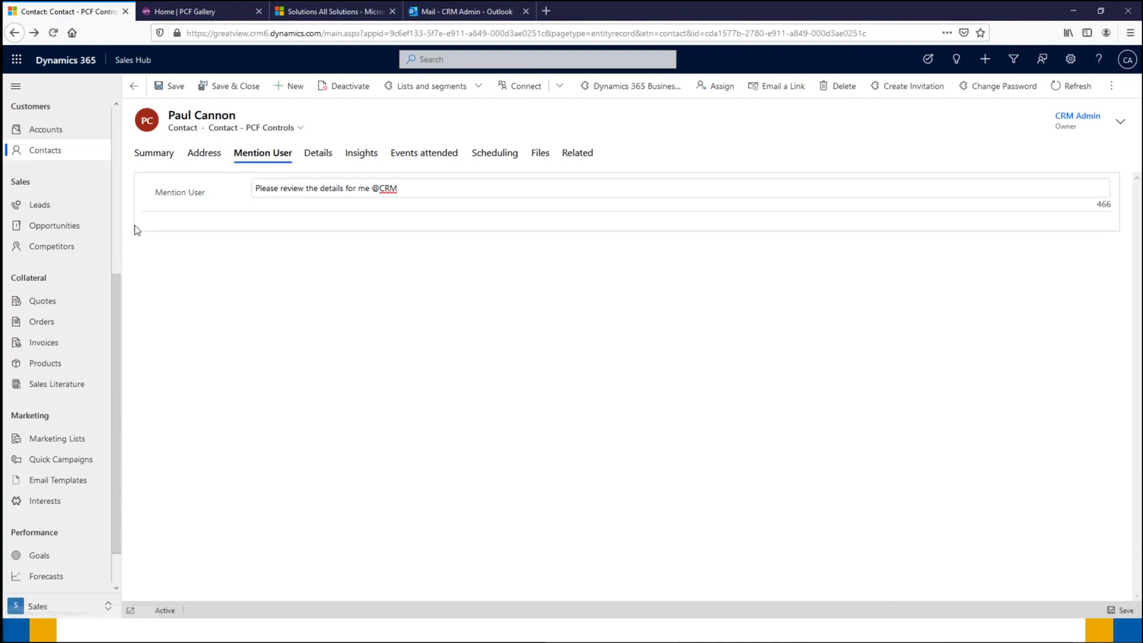
Step: Open the CRM Upgrade opportunity from the contact's Summary and move Initial Workshop to Completed
click(158, 154)
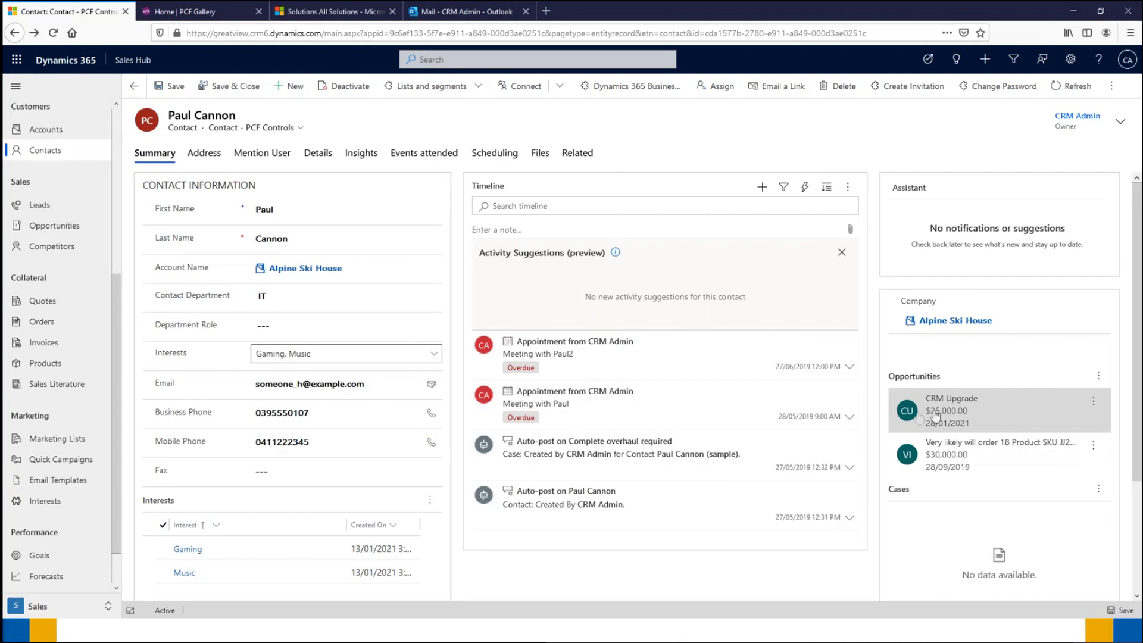
click(993, 406)
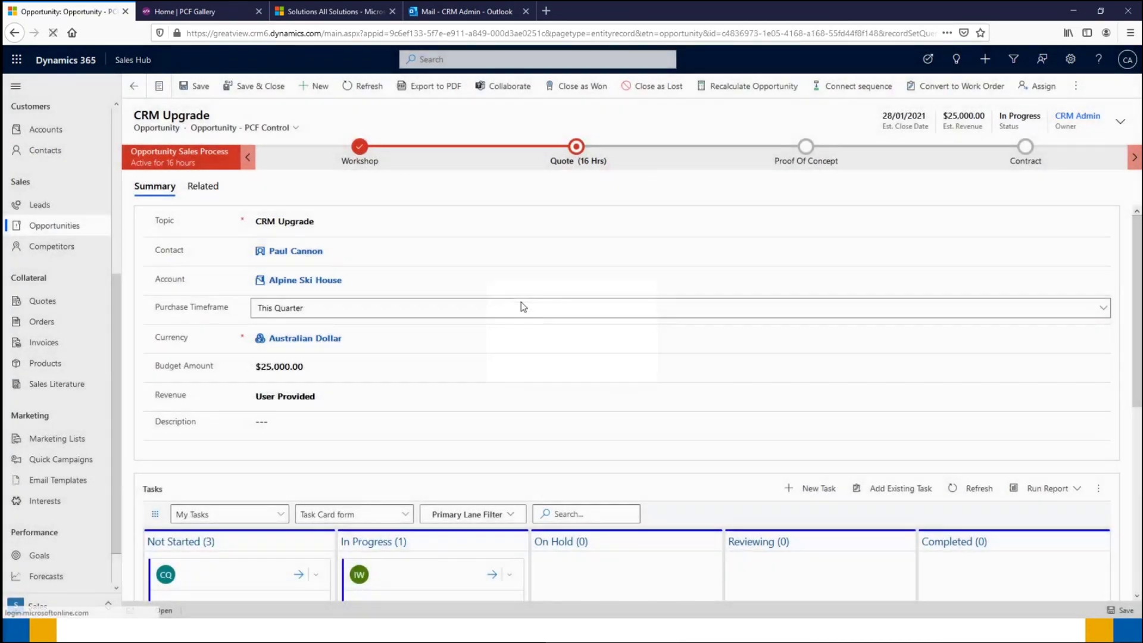
scroll(494, 294, down, 1)
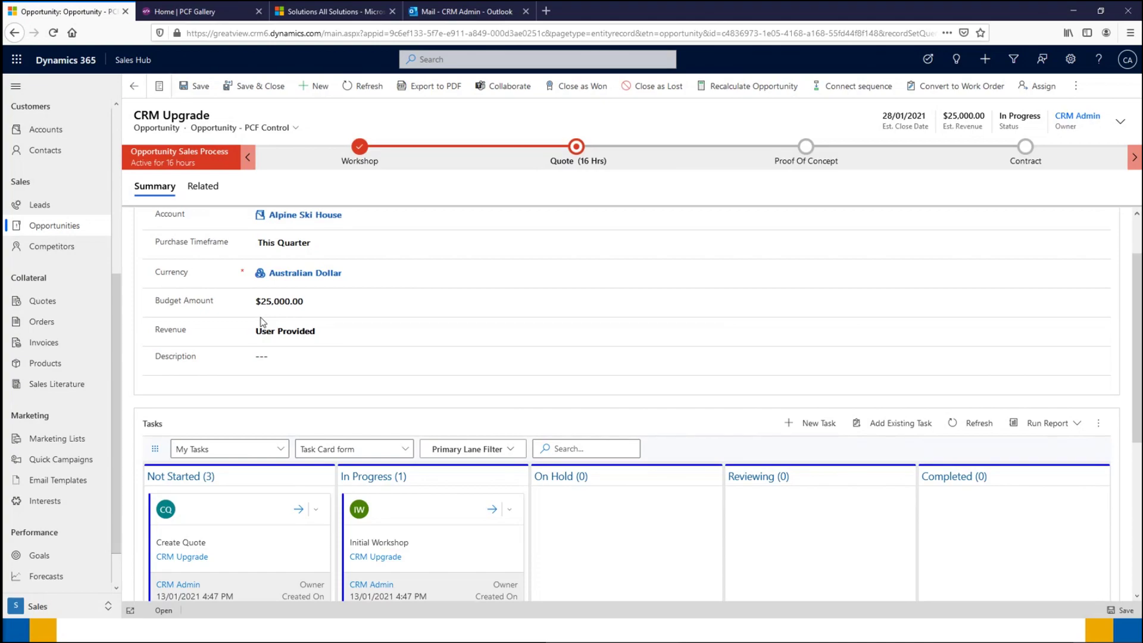
scroll(254, 326, down, 1)
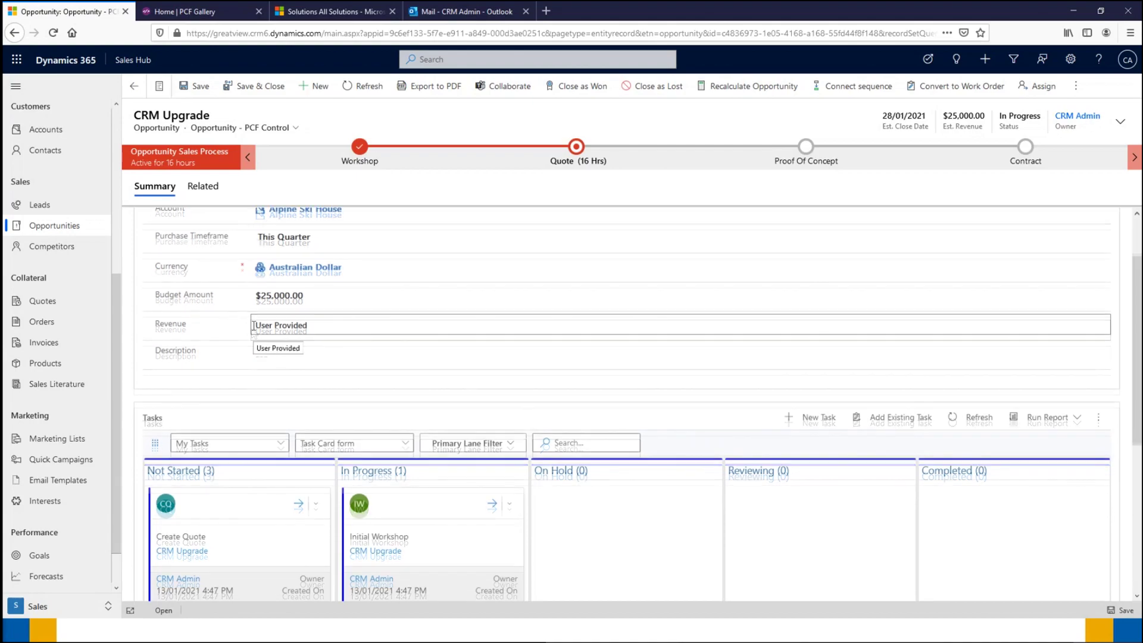
scroll(267, 292, down, 3)
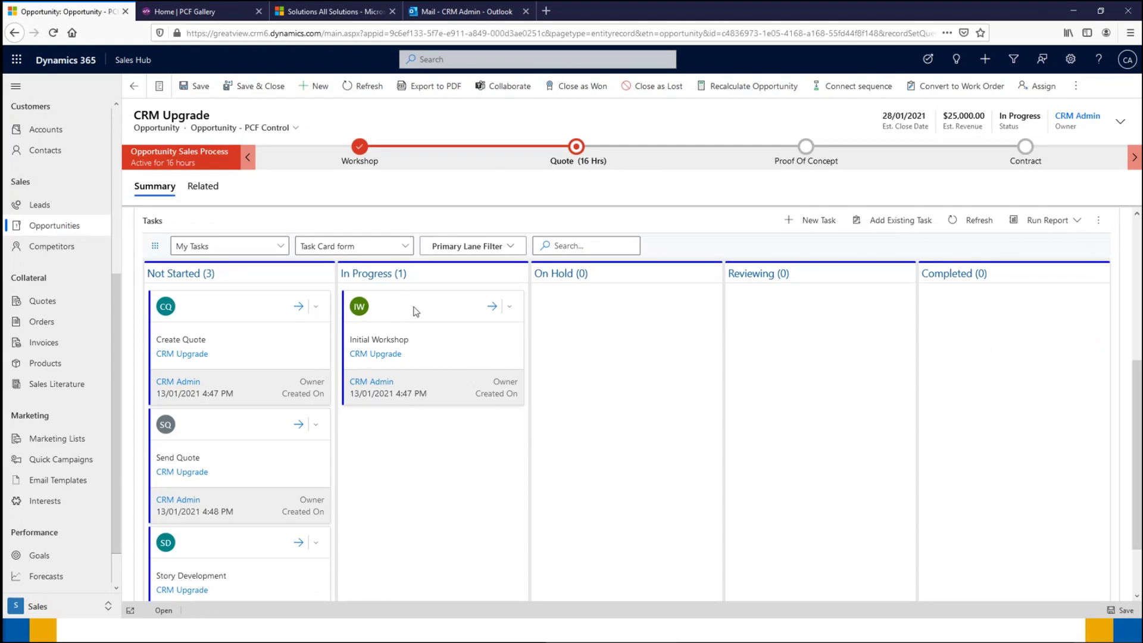
drag(415, 310, 993, 317)
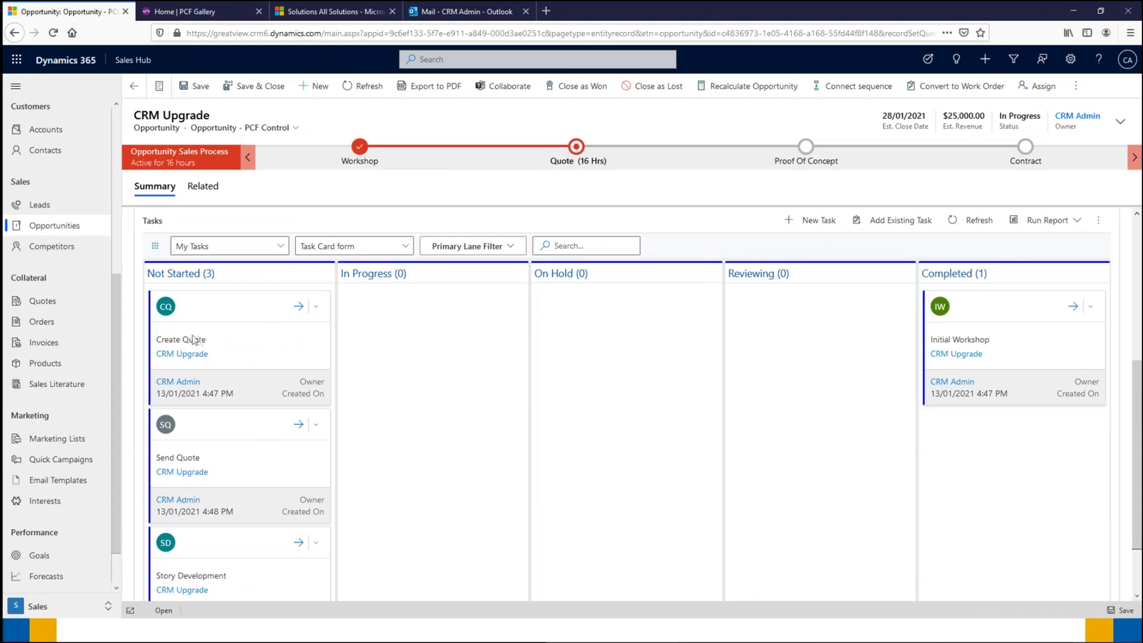
Step: Move Story Development to Reviewing and leave Create Quote in In Progress after briefly trying Completed
drag(207, 310, 393, 342)
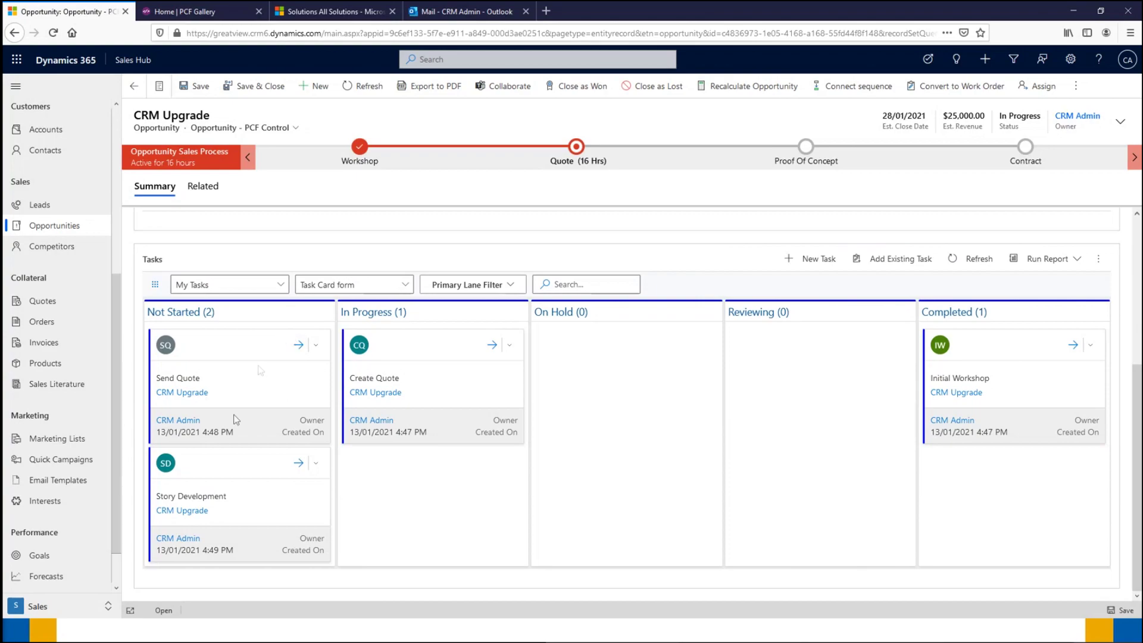
drag(209, 466, 795, 345)
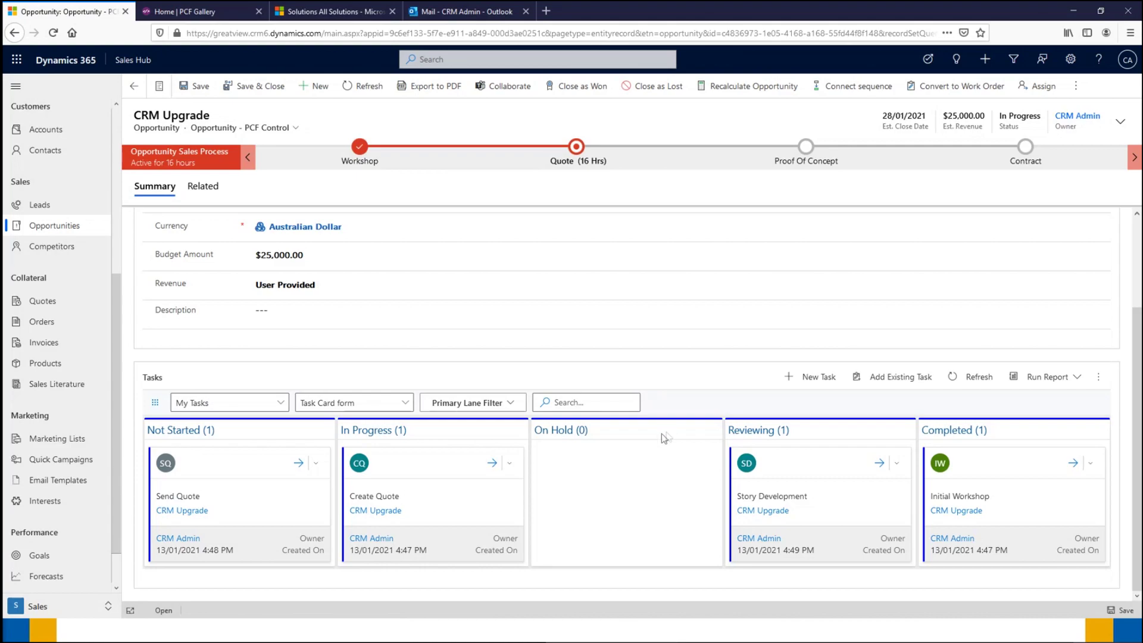
drag(416, 466, 1010, 456)
scroll(892, 459, down, 2)
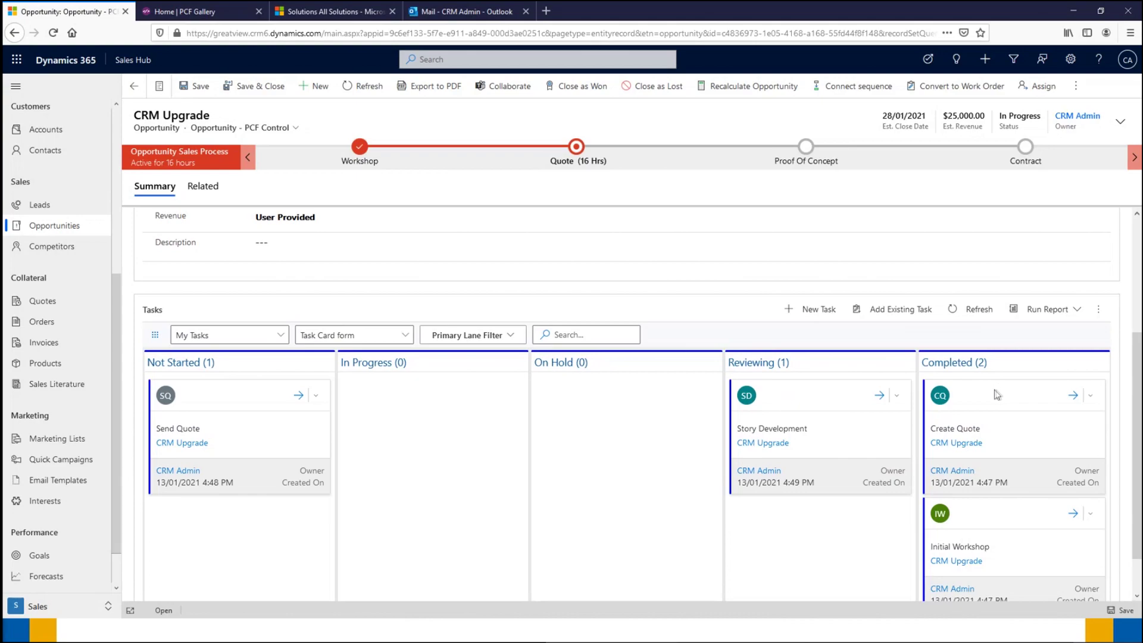
drag(995, 394, 427, 412)
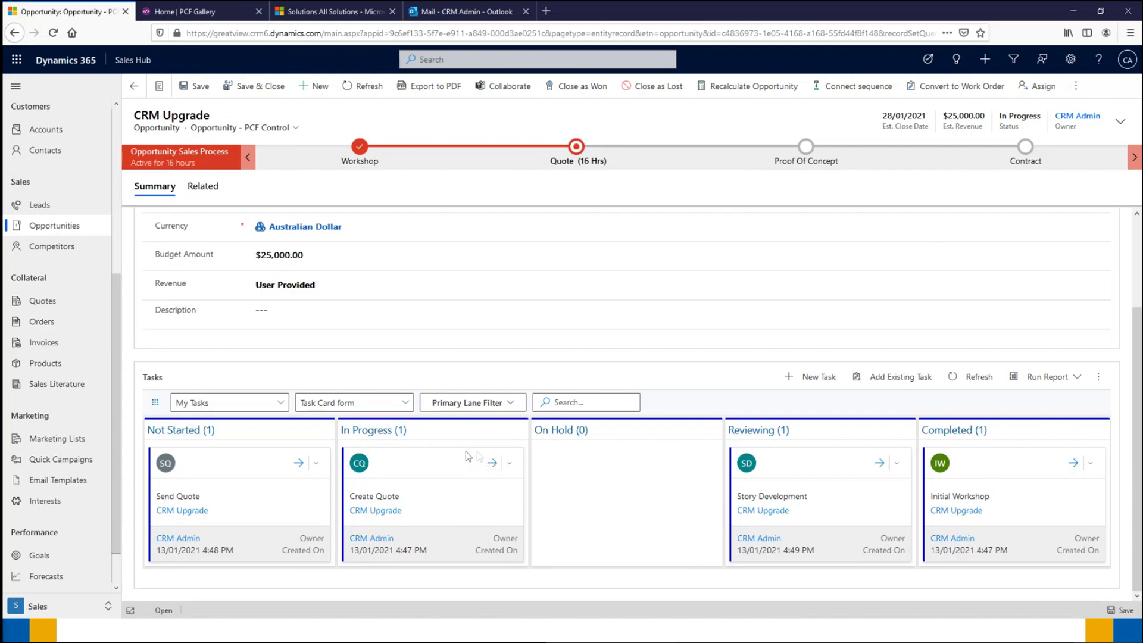
Step: Create a new task with subject 'Project Rollout' through Quick Create: Task and save it
click(807, 383)
click(822, 395)
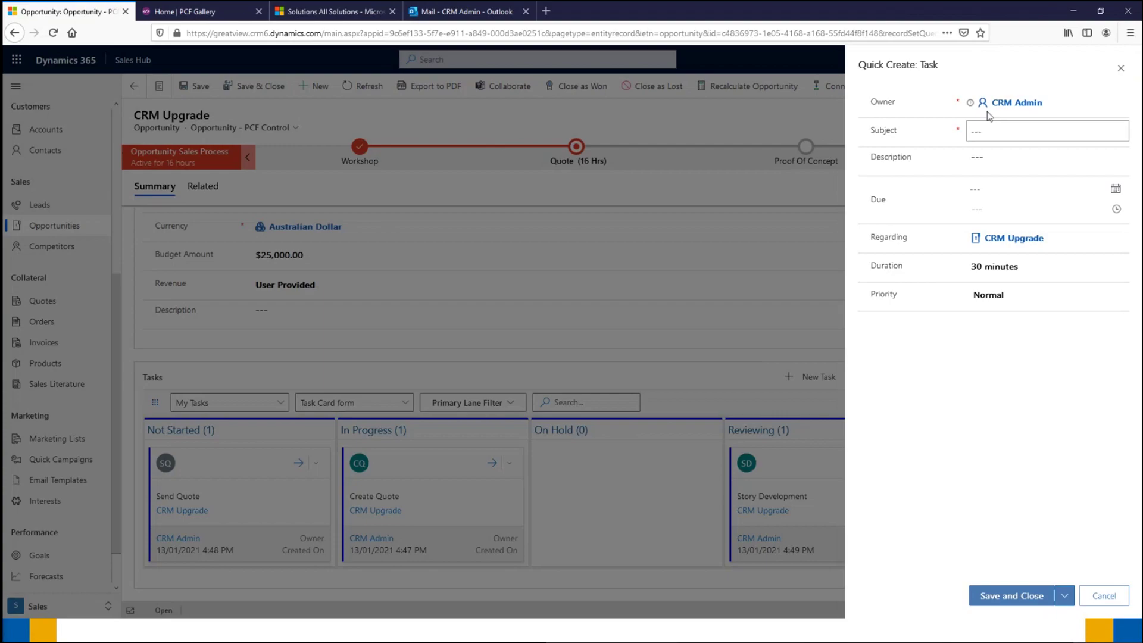
click(970, 130)
text(Project Rollout)
click(979, 391)
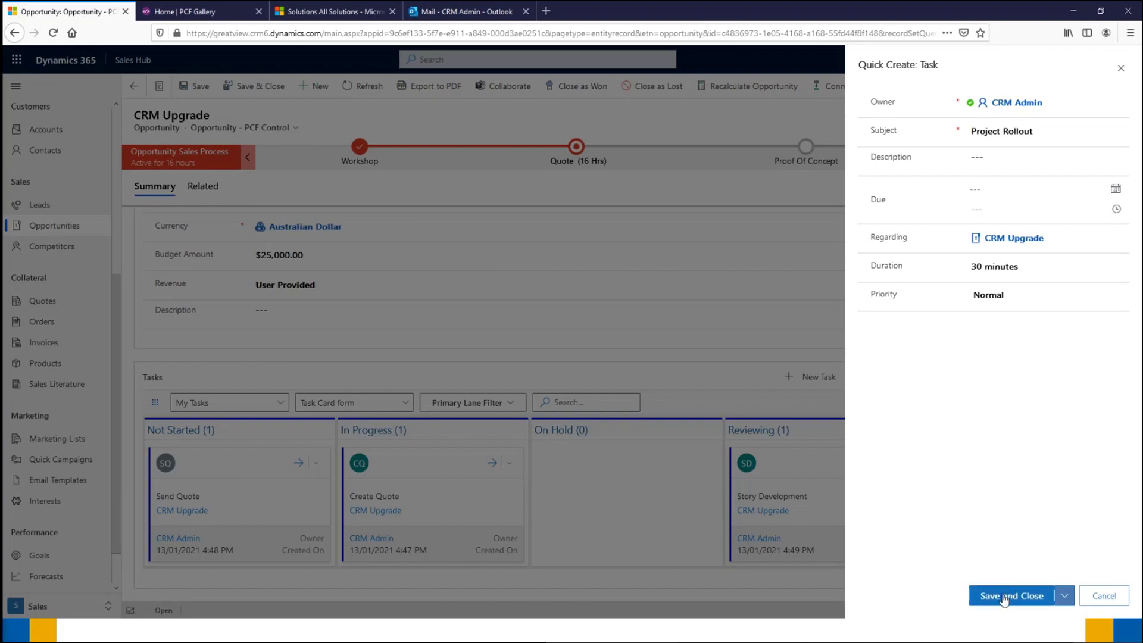
click(1004, 597)
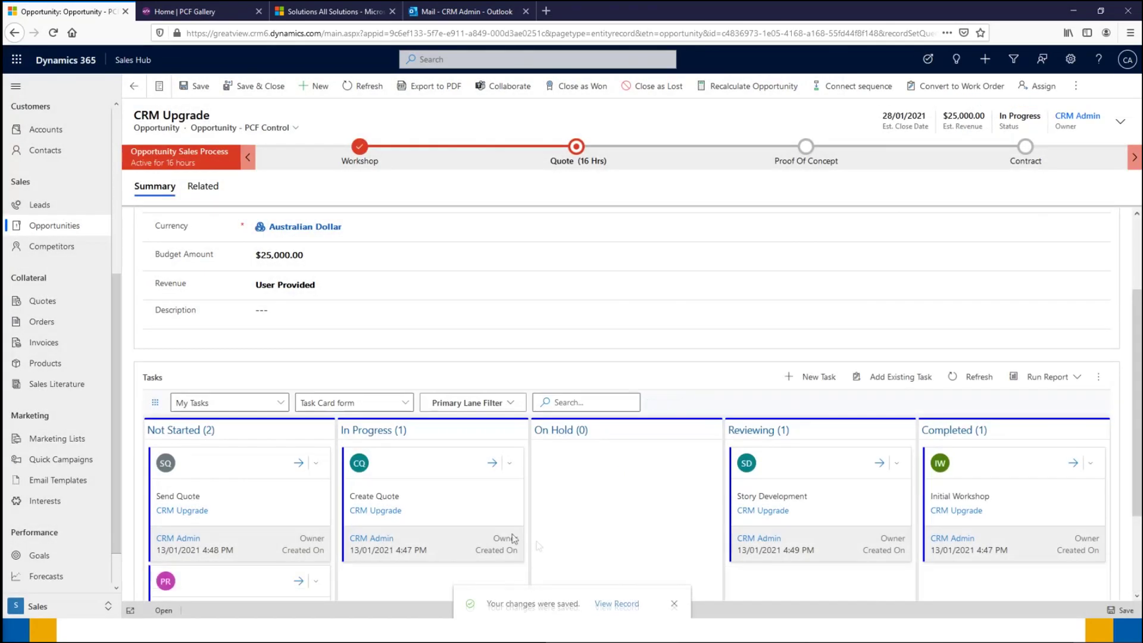
scroll(424, 496, down, 2)
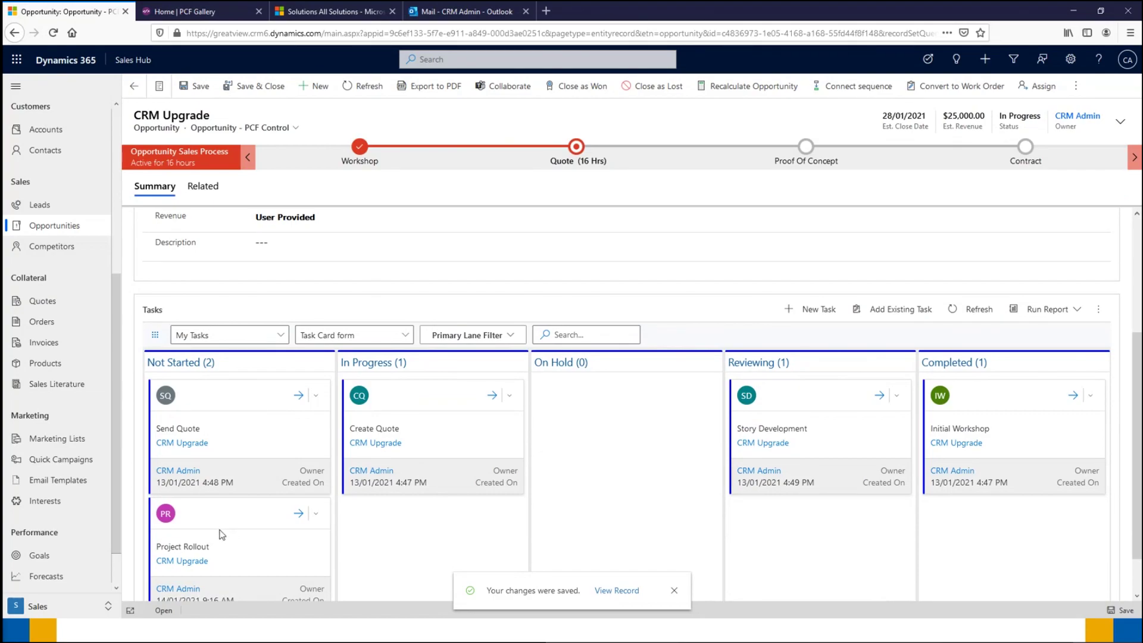